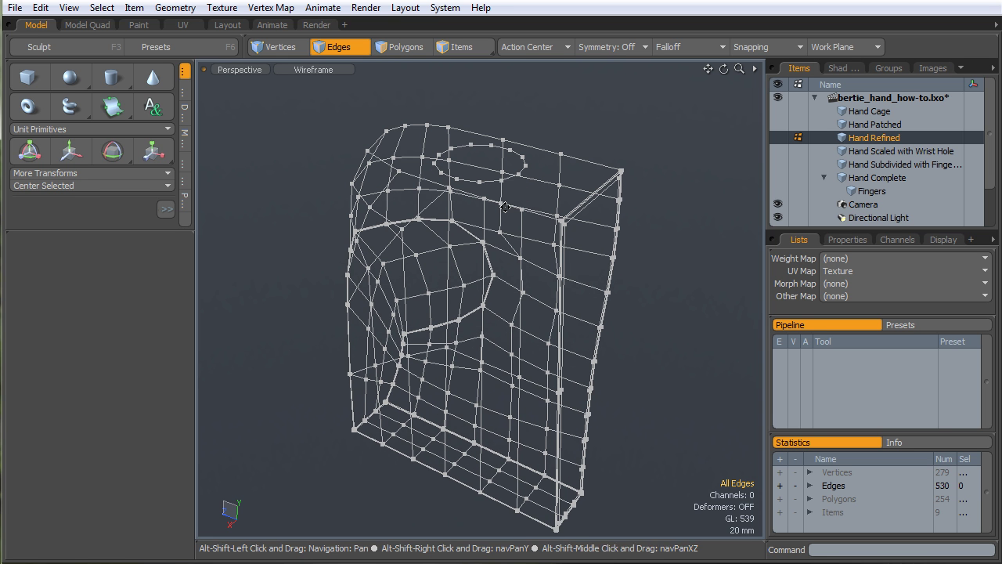
Switch the viewport to shaded display to work on the hand's flat top face
{"action": "key", "text": "ctrl+2"}
{"action": "left_click", "coordinate": [548, 178]}
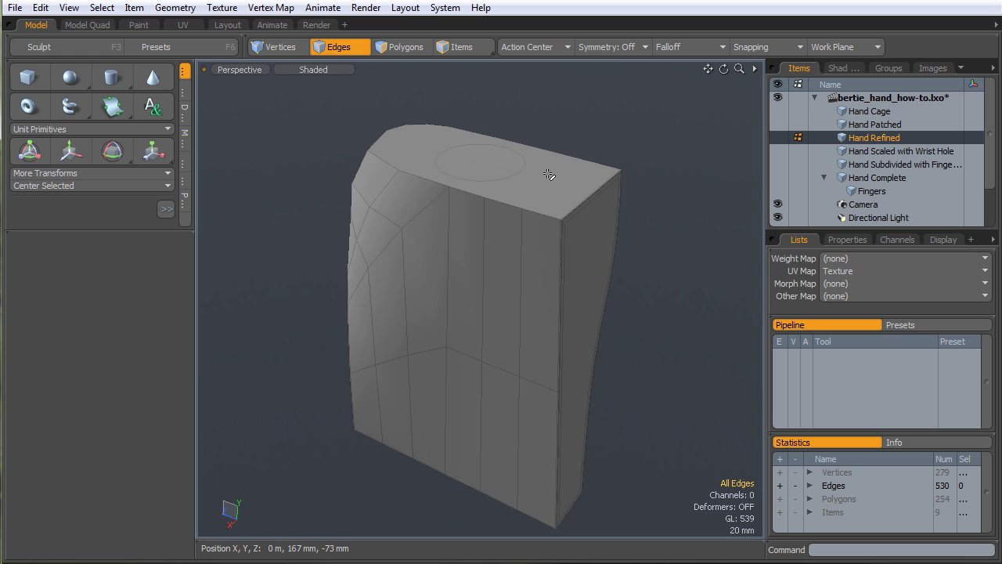
{"action": "mouse_move", "coordinate": [546, 170]}
{"action": "left_mouse_down", "text": "alt"}
{"action": "mouse_move", "coordinate": [513, 206]}
{"action": "mouse_move", "coordinate": [573, 161]}
{"action": "mouse_move", "coordinate": [505, 249]}
{"action": "left_mouse_up", "text": "alt"}
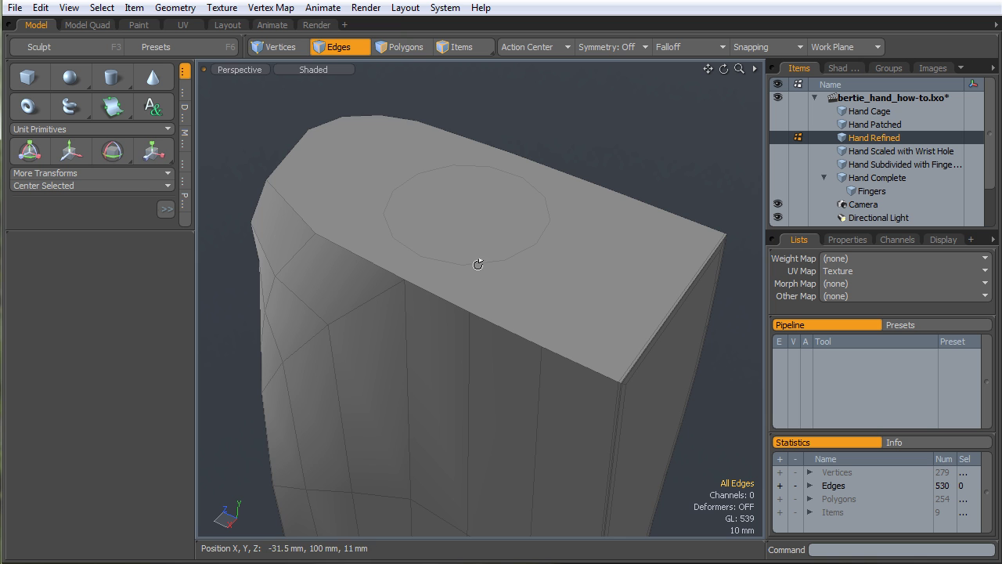
{"action": "left_click_drag", "start_coordinate": [478, 264], "coordinate": [517, 270], "text": "alt"}
{"action": "left_click_drag", "start_coordinate": [520, 234], "coordinate": [513, 269], "text": "alt+shift"}
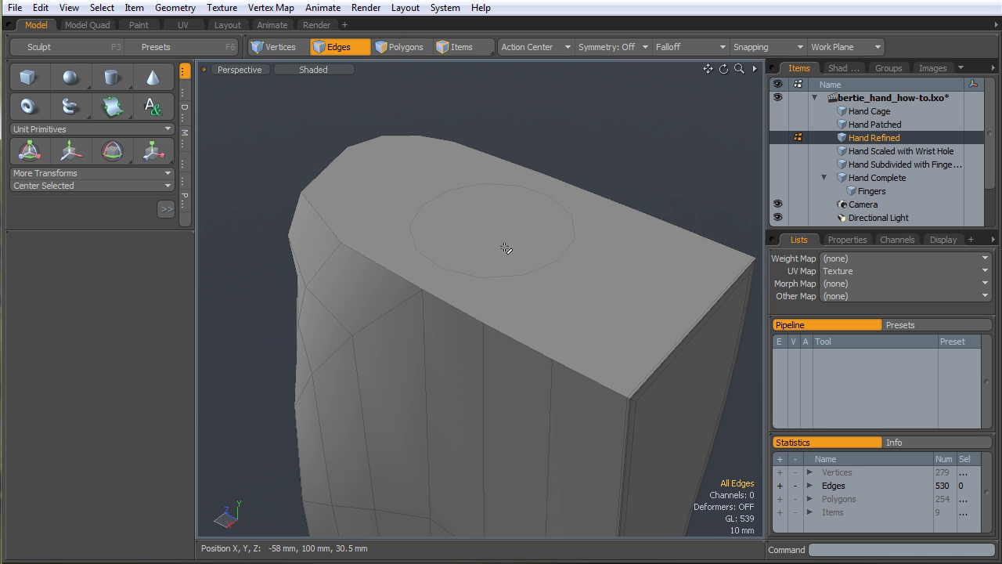
Select the hand's top polygon and bevel it with a 1 mm inset and no shift
{"action": "key", "text": "3"}
{"action": "left_click", "coordinate": [603, 314]}
{"action": "left_click_drag", "start_coordinate": [627, 347], "coordinate": [509, 262], "text": "alt"}
{"action": "left_click_drag", "start_coordinate": [651, 423], "coordinate": [493, 352], "text": "alt"}
{"action": "key", "text": "b"}
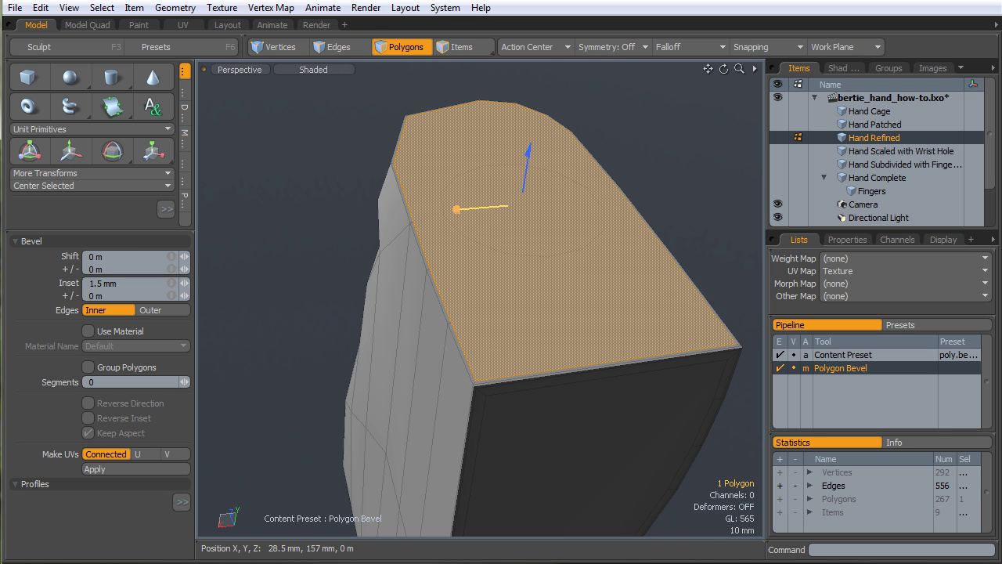
{"action": "left_click_drag", "start_coordinate": [460, 359], "coordinate": [489, 365], "text": "alt"}
{"action": "left_click_drag", "start_coordinate": [489, 365], "coordinate": [441, 350], "text": "ctrl+alt"}
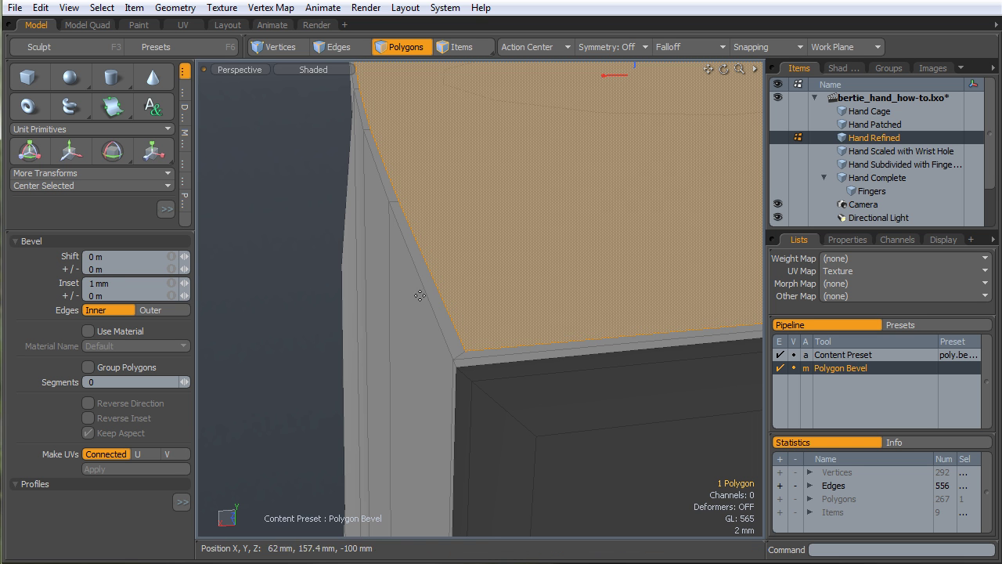
Bevel the top polygon a second time with an inset of about 8.56 mm
{"action": "left_click_drag", "start_coordinate": [523, 342], "coordinate": [488, 395], "text": "ctrl+alt"}
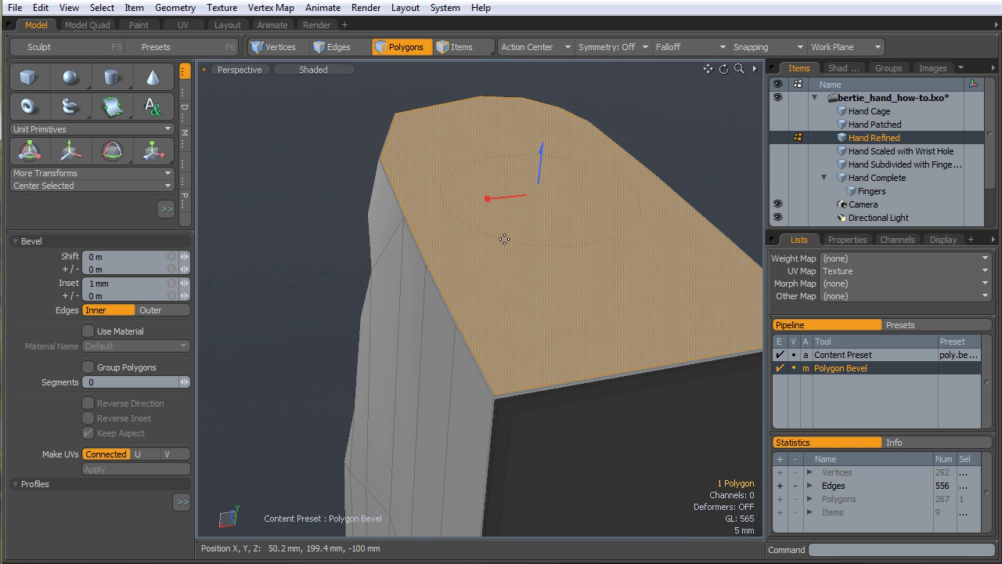
{"action": "left_click_drag", "start_coordinate": [486, 202], "coordinate": [509, 202]}
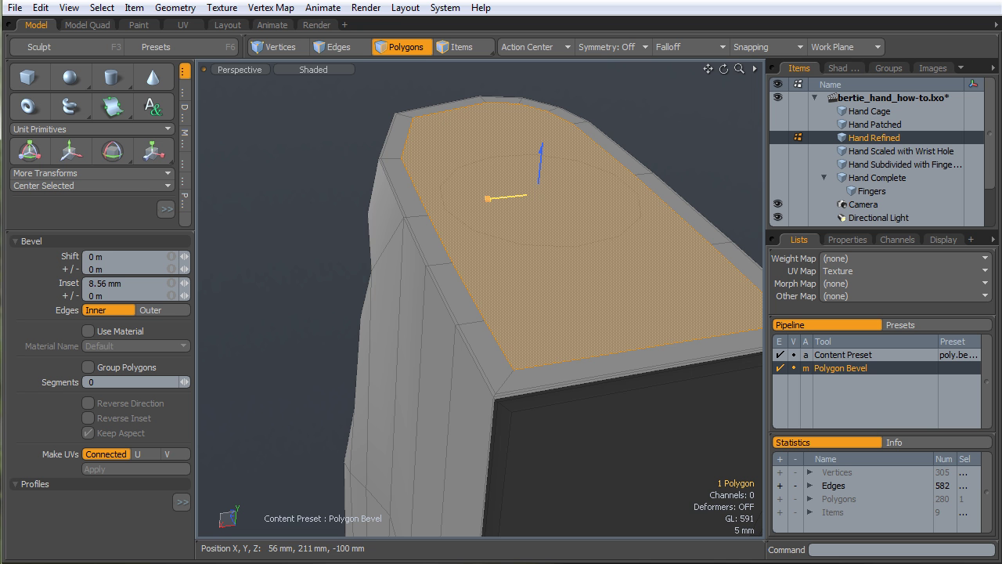
{"action": "left_click_drag", "start_coordinate": [438, 267], "coordinate": [465, 337], "text": "alt"}
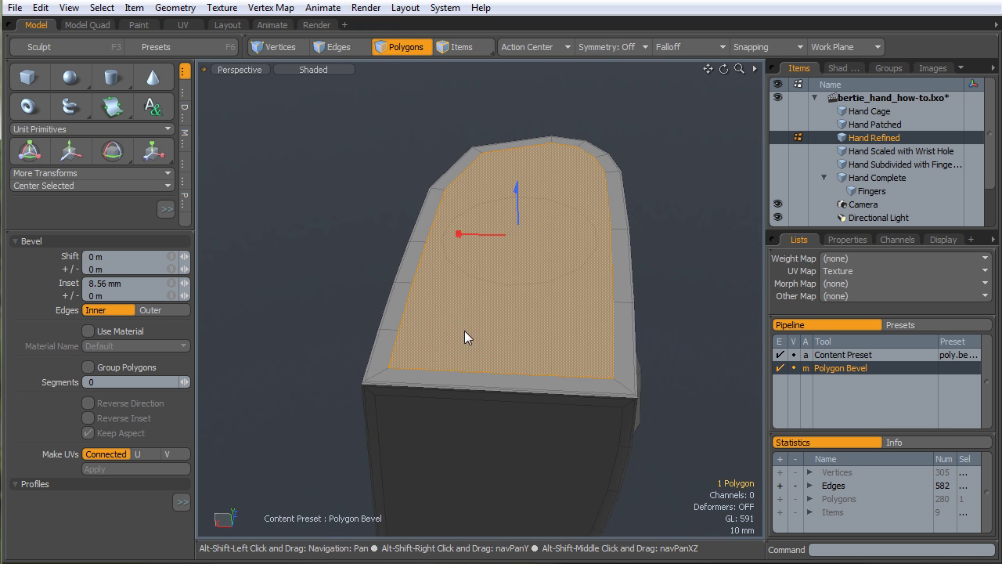
{"action": "key", "text": "space"}
Delete the selected inner top polygon, leaving the bevelled rim and the circular polygon
{"action": "left_click_drag", "start_coordinate": [609, 306], "coordinate": [550, 230], "text": "alt"}
{"action": "left_click_drag", "start_coordinate": [445, 380], "coordinate": [552, 263], "text": "alt"}
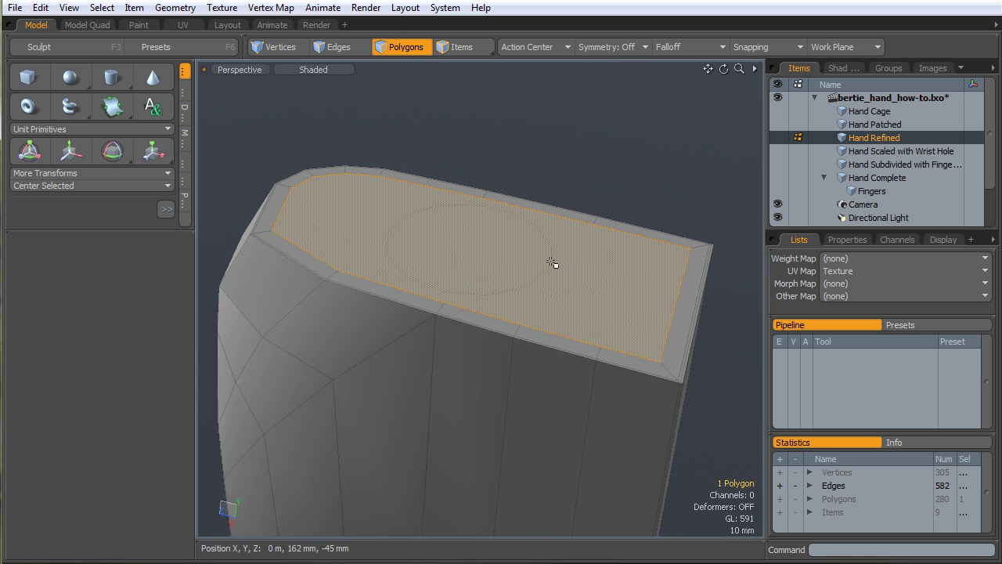
{"action": "key", "text": "Delete"}
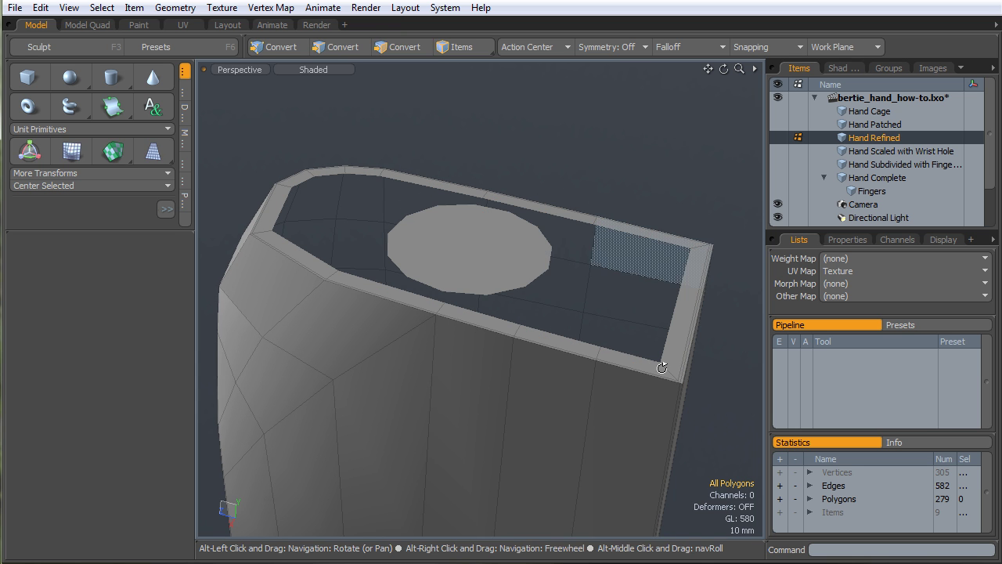
Select both the circular polygon's border edges and the inner edge loop of the top rim
{"action": "left_click_drag", "start_coordinate": [660, 364], "coordinate": [577, 367], "text": "alt"}
{"action": "key", "text": "1"}
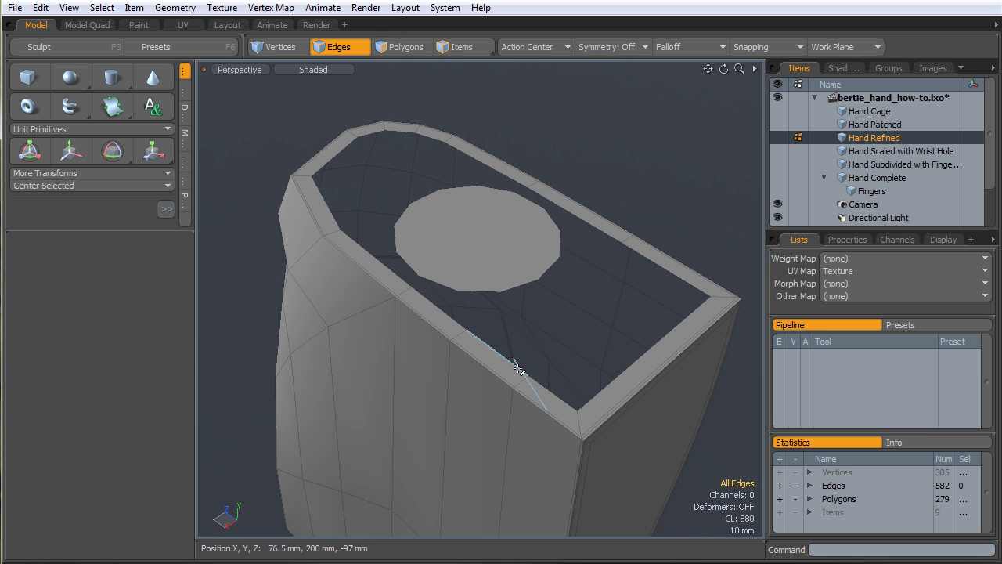
{"action": "left_click_drag", "start_coordinate": [492, 352], "coordinate": [516, 290], "text": "alt"}
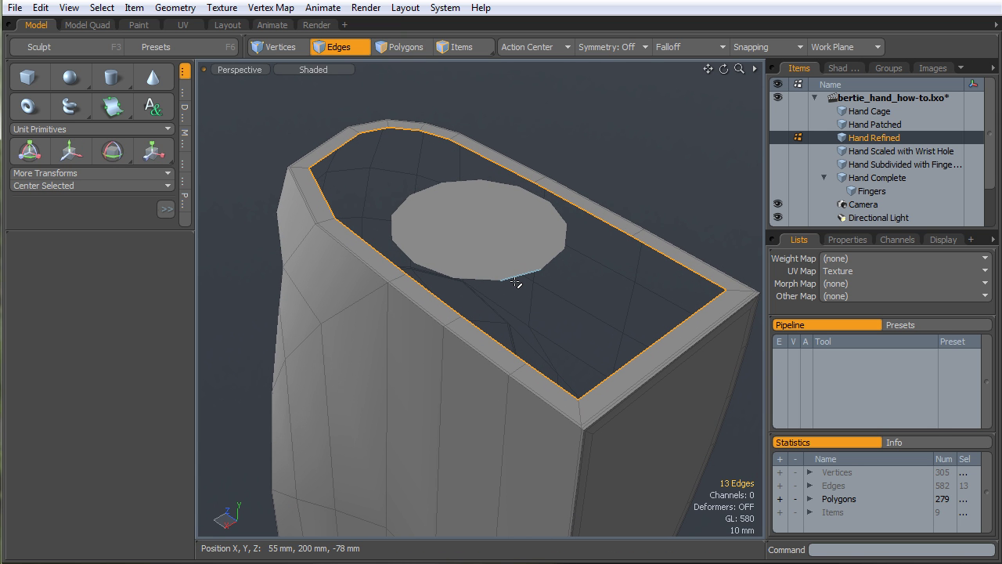
{"action": "key", "text": "Escape"}
{"action": "left_click_drag", "start_coordinate": [539, 337], "coordinate": [530, 297], "text": "alt"}
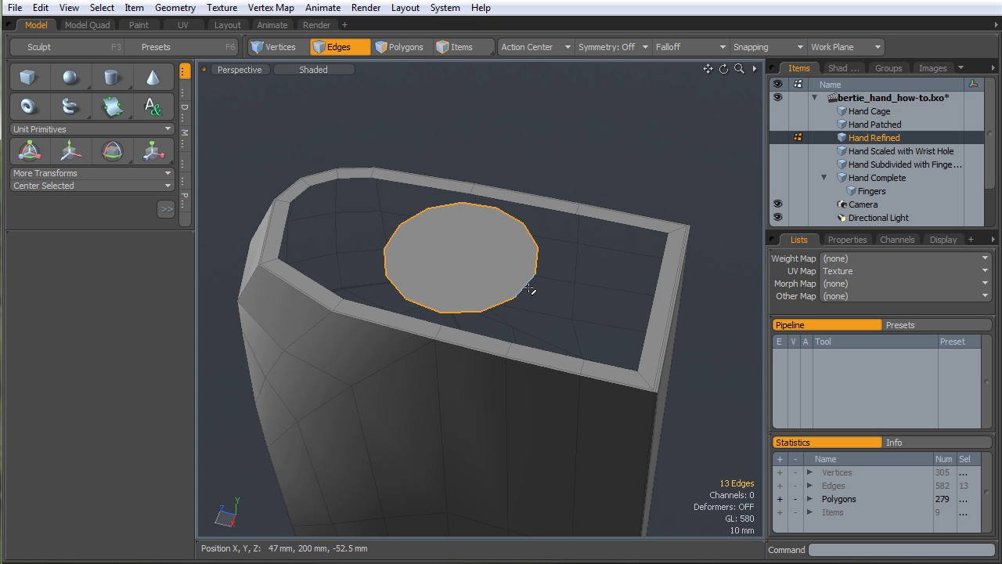
{"action": "double_click", "coordinate": [531, 348], "text": "shift"}
{"action": "left_click_drag", "start_coordinate": [531, 349], "coordinate": [390, 263], "text": "alt"}
Bridge the two selected edge loops with 0 segments in Curve mode to fill the gap around the circle
{"action": "left_click_drag", "start_coordinate": [137, 228], "coordinate": [138, 361]}
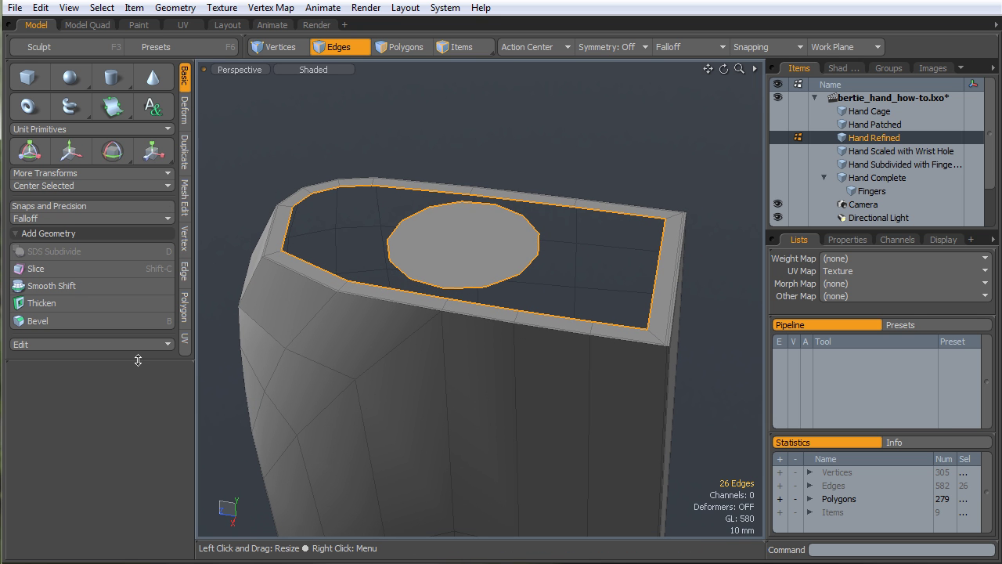
{"action": "right_click", "coordinate": [498, 289]}
{"action": "left_click", "coordinate": [492, 329]}
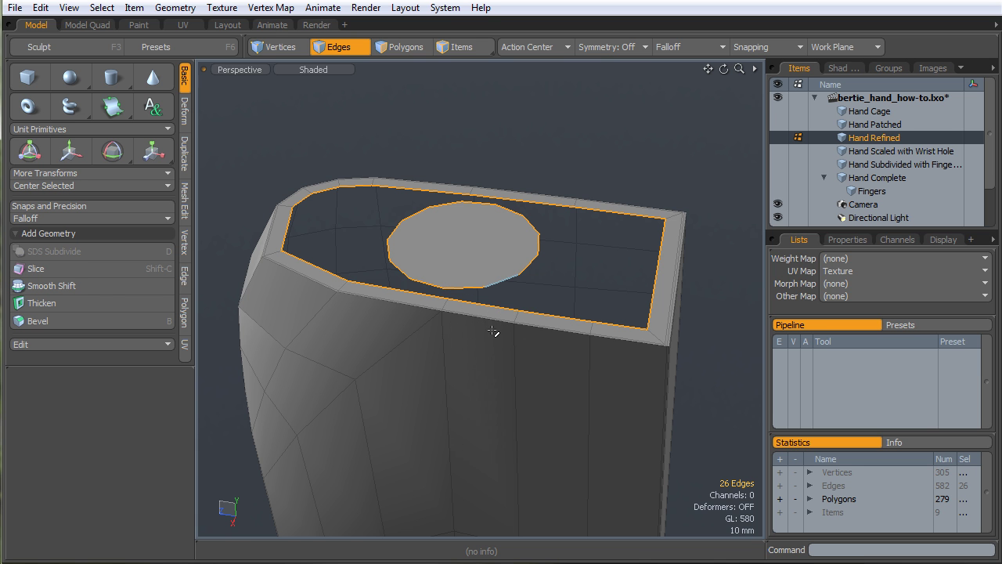
{"action": "left_click_drag", "start_coordinate": [476, 363], "coordinate": [532, 301], "text": "alt"}
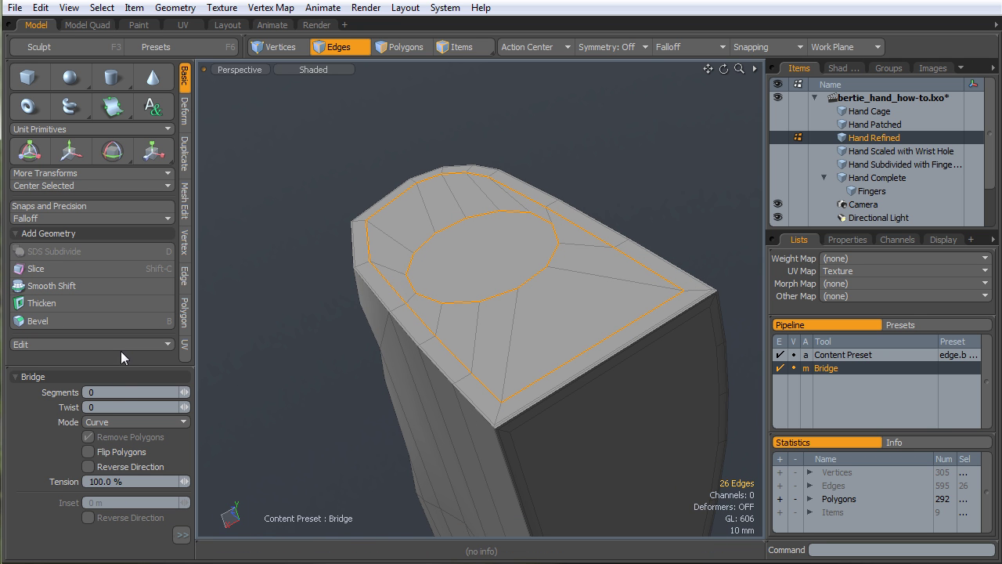
{"action": "left_click_drag", "start_coordinate": [120, 364], "coordinate": [120, 350]}
{"action": "left_click_drag", "start_coordinate": [517, 320], "coordinate": [606, 311], "text": "alt"}
{"action": "key", "text": "space"}
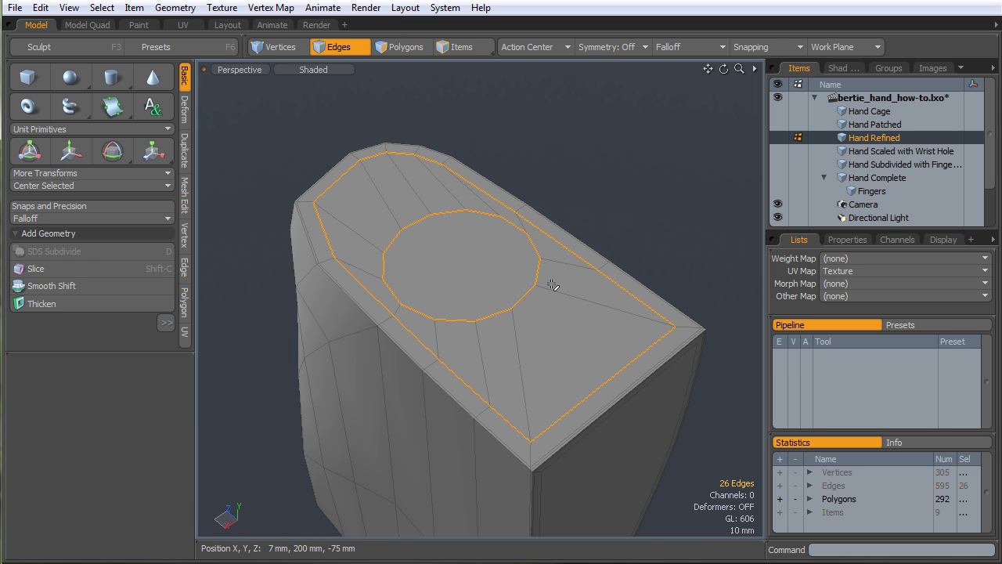
Clear the edge selection and preview the bridged top with subdivision turned on and back off
{"action": "left_click", "coordinate": [589, 178]}
{"action": "left_click_drag", "start_coordinate": [511, 276], "coordinate": [488, 293], "text": "alt"}
{"action": "key", "text": "3"}
{"action": "left_click_drag", "start_coordinate": [508, 372], "coordinate": [484, 409], "text": "alt"}
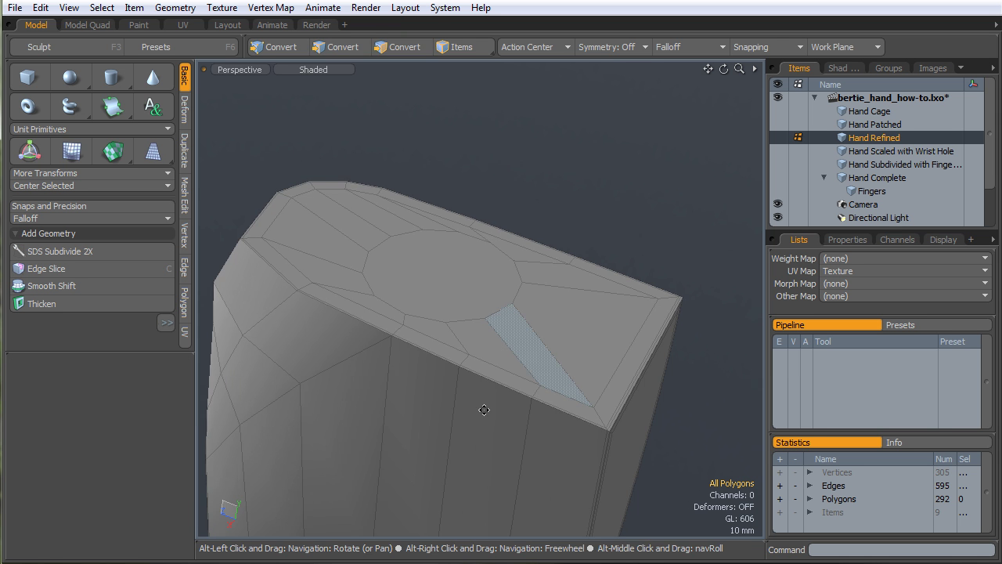
{"action": "key", "text": "Tab"}
{"action": "left_click_drag", "start_coordinate": [528, 386], "coordinate": [480, 350], "text": "alt"}
{"action": "key", "text": "Tab"}
Bevel the circular polygon with a small inset, then bevel it again with a -1 mm shift and no inset
{"action": "left_click", "coordinate": [493, 247]}
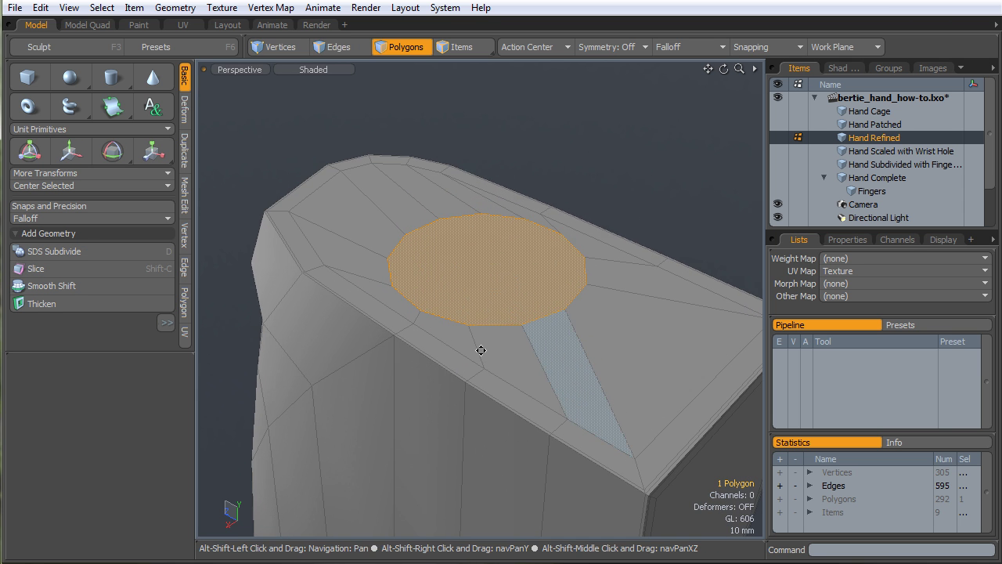
{"action": "key", "text": "b"}
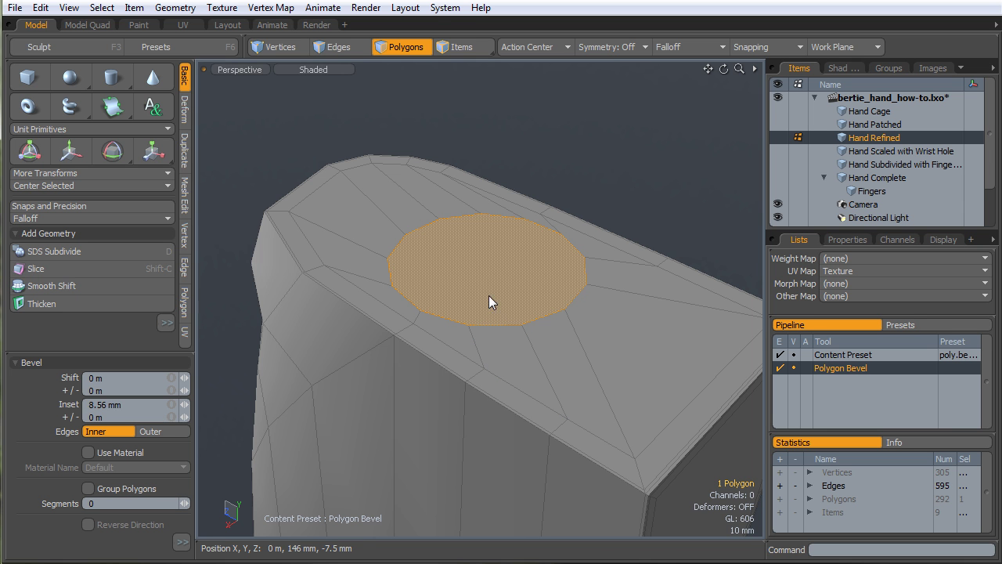
{"action": "left_click_drag", "start_coordinate": [440, 296], "coordinate": [439, 295]}
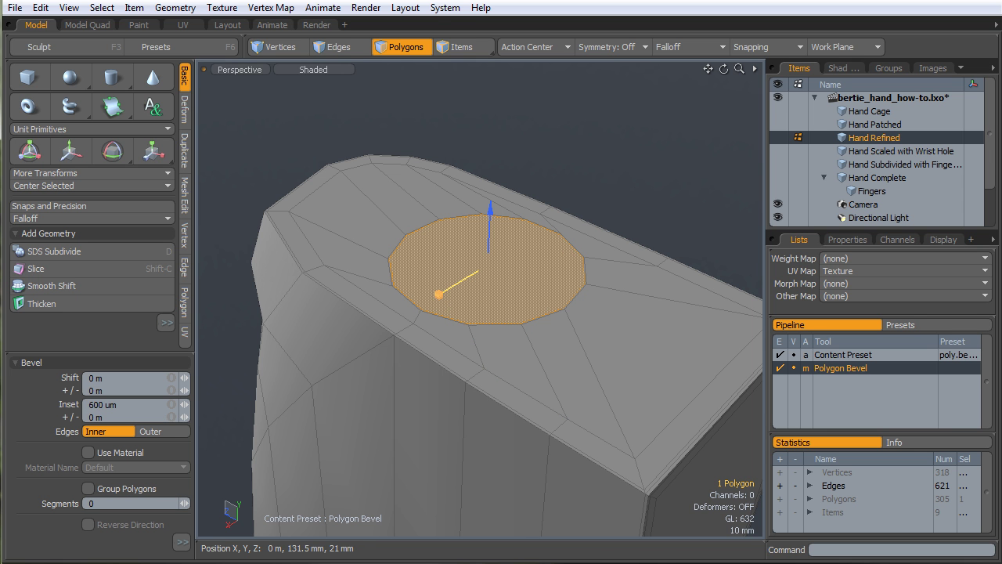
{"action": "left_click_drag", "start_coordinate": [440, 373], "coordinate": [506, 315], "text": "alt"}
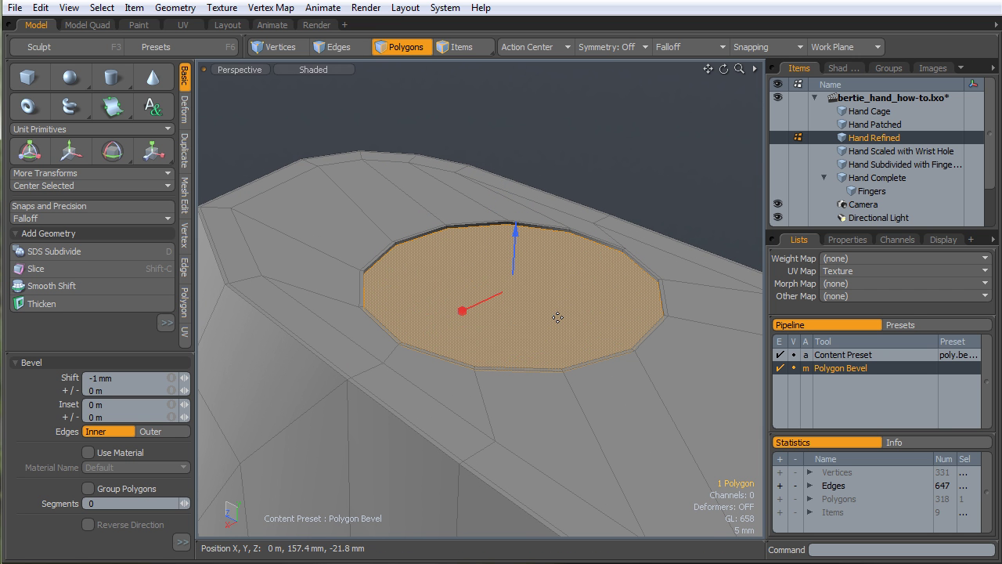
Bevel the circular polygon inward by a shift of about -26.4 mm and delete it to open the hole
{"action": "left_click_drag", "start_coordinate": [515, 260], "coordinate": [510, 348]}
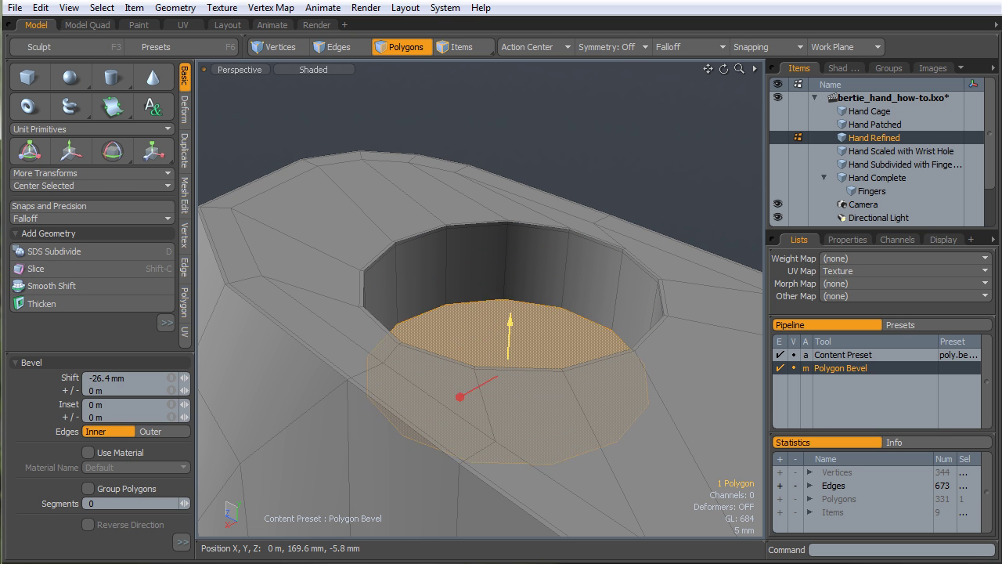
{"action": "key", "text": "space"}
{"action": "key", "text": "Delete"}
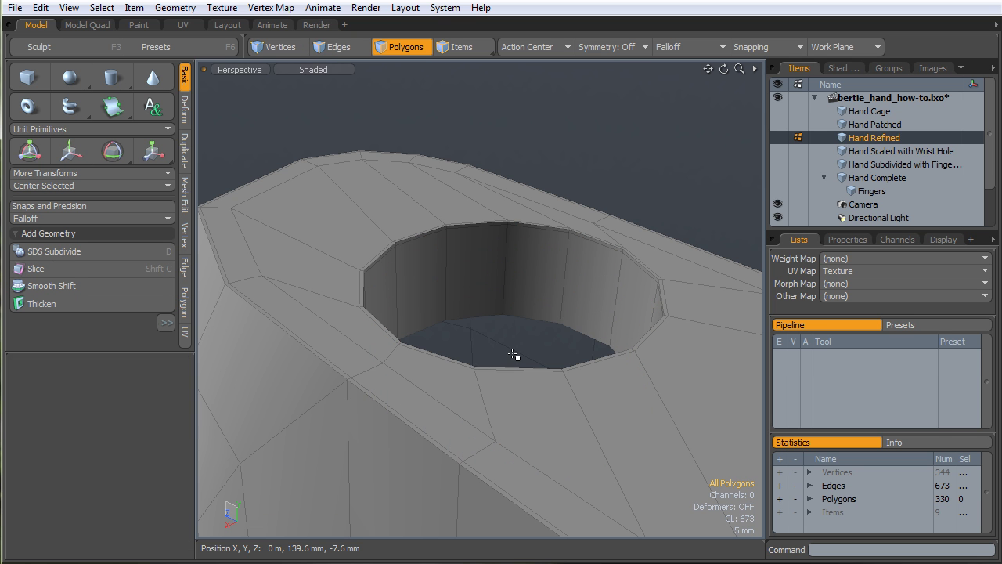
Examine the hole's narrow rim polygons and the subdivided surface along the top's outer edge and corners
{"action": "left_click_drag", "start_coordinate": [459, 230], "coordinate": [347, 237], "text": "ctrl+alt"}
{"action": "left_click", "coordinate": [458, 205]}
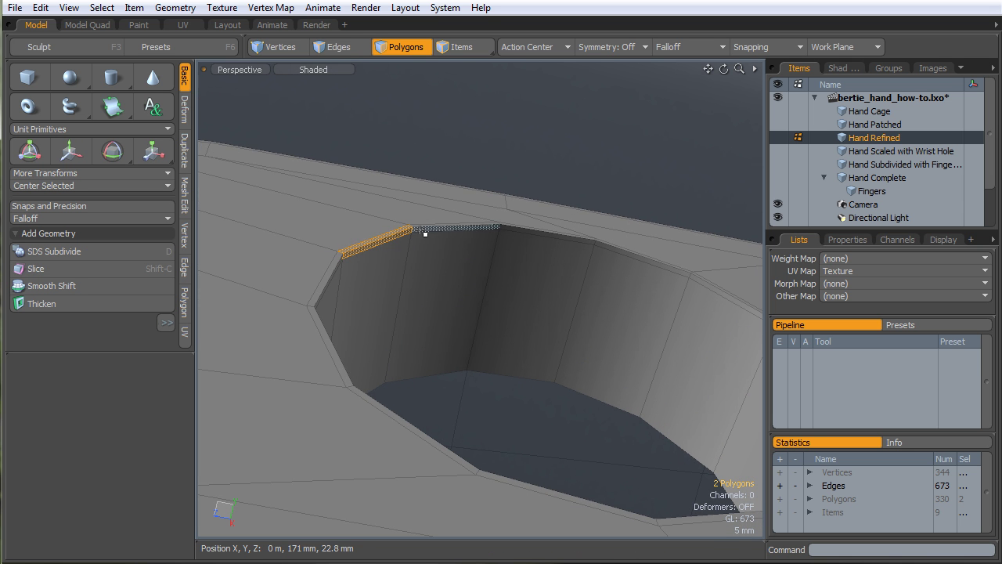
{"action": "left_click", "coordinate": [509, 167]}
{"action": "key", "text": "Tab"}
{"action": "left_click_drag", "start_coordinate": [575, 282], "coordinate": [416, 324], "text": "alt"}
{"action": "left_click_drag", "start_coordinate": [416, 323], "coordinate": [592, 319], "text": "alt+shift"}
{"action": "key", "text": "Tab"}
{"action": "left_click_drag", "start_coordinate": [574, 164], "coordinate": [448, 298], "text": "alt"}
{"action": "key", "text": "Tab"}
{"action": "left_click_drag", "start_coordinate": [448, 298], "coordinate": [454, 336], "text": "ctrl+alt"}
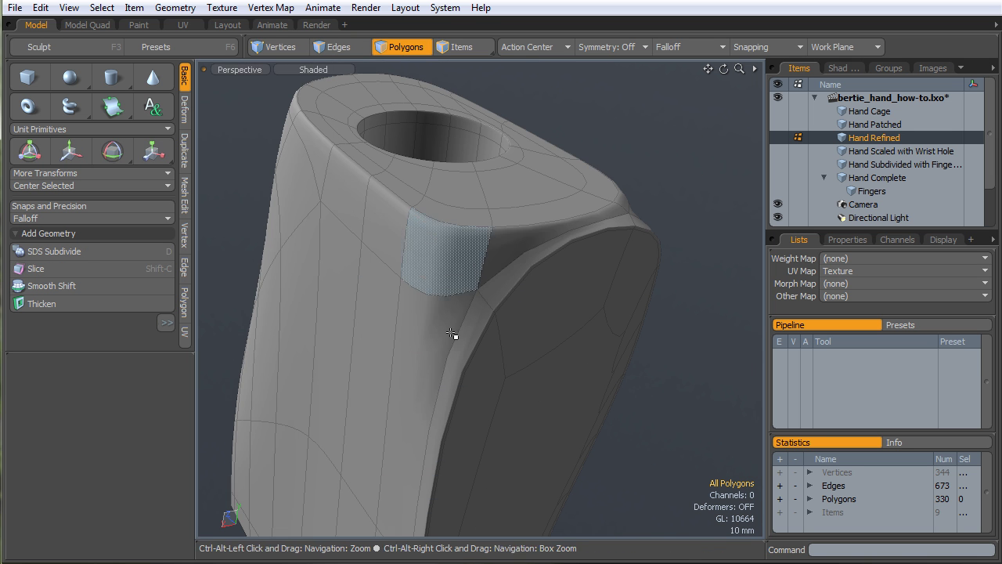
{"action": "left_click_drag", "start_coordinate": [480, 294], "coordinate": [539, 293], "text": "alt"}
{"action": "left_click_drag", "start_coordinate": [438, 293], "coordinate": [501, 240], "text": "alt"}
{"action": "key", "text": "3"}
{"action": "double_click", "coordinate": [507, 219]}
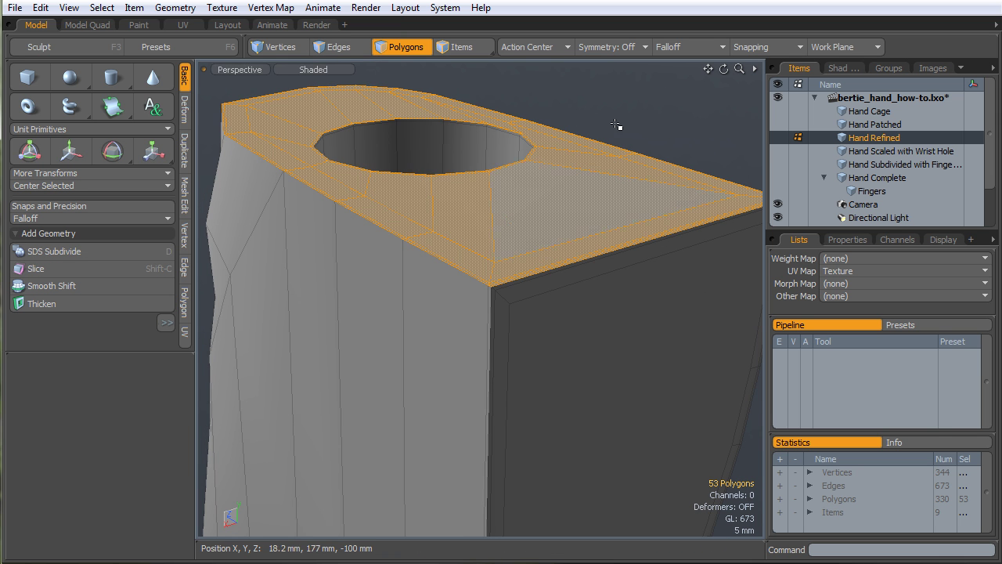
{"action": "left_click", "coordinate": [659, 89]}
Select the edges running around the top's outer border, excluding the straight edge along the flat end
{"action": "key", "text": "space"}
{"action": "key", "text": "space"}
{"action": "left_click_drag", "start_coordinate": [391, 221], "coordinate": [498, 320], "text": "ctrl+alt"}
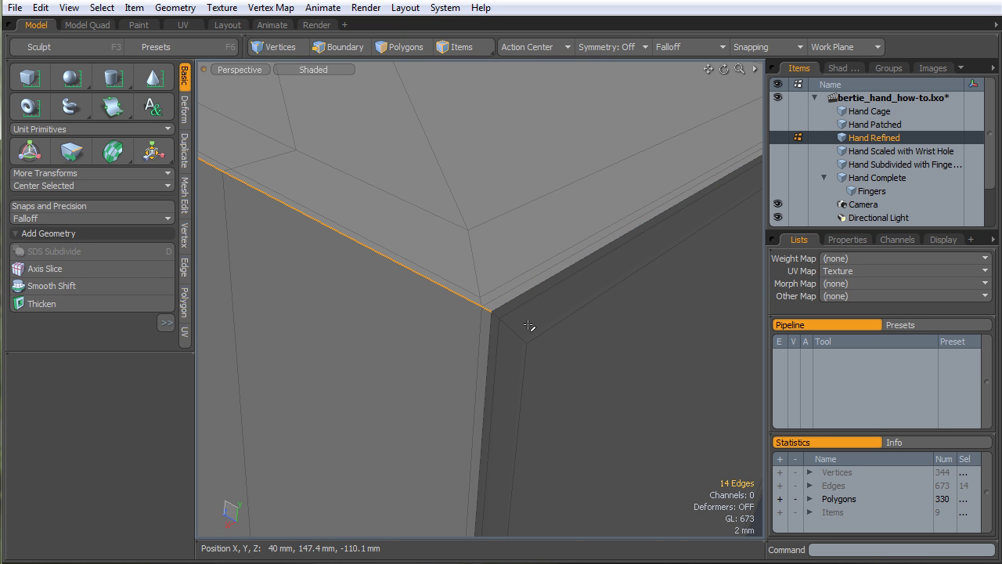
{"action": "left_click_drag", "start_coordinate": [529, 326], "coordinate": [469, 393], "text": "ctrl+alt"}
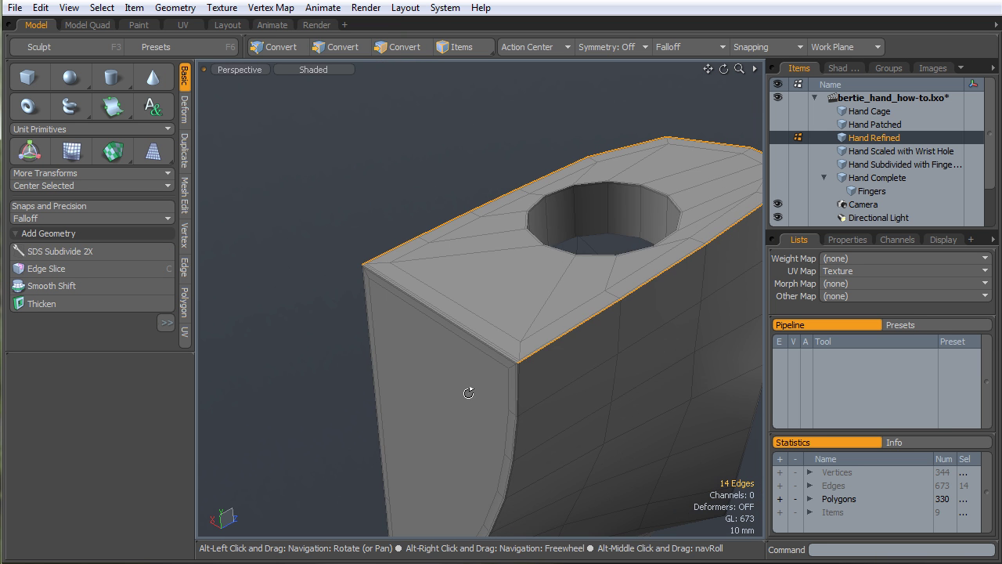
{"action": "left_click_drag", "start_coordinate": [512, 358], "coordinate": [501, 387], "text": "ctrl+alt"}
{"action": "left_click_drag", "start_coordinate": [501, 387], "coordinate": [479, 395], "text": "alt"}
{"action": "left_click_drag", "start_coordinate": [480, 396], "coordinate": [516, 370], "text": "alt"}
{"action": "left_click_drag", "start_coordinate": [513, 245], "coordinate": [690, 302], "text": "alt"}
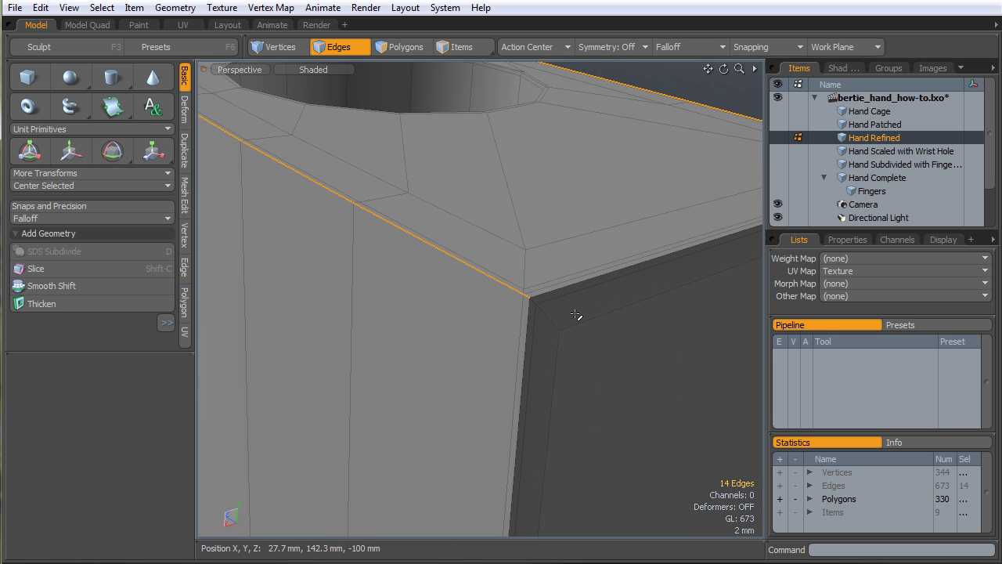
Slide a duplicate of the selected top border edges down the sides, using Distance interpolation at -1 mm
{"action": "key", "text": "alt+s"}
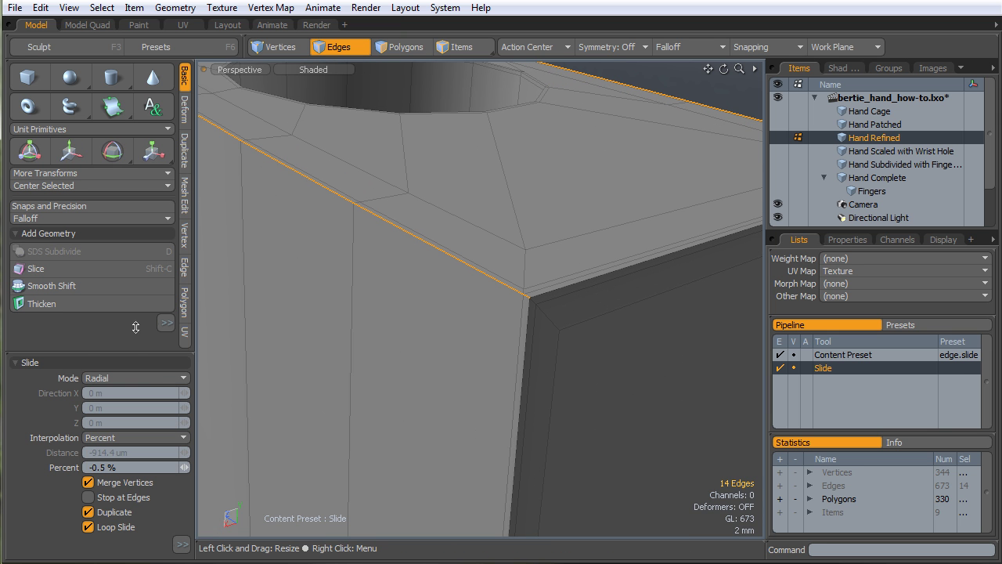
{"action": "left_click_drag", "start_coordinate": [135, 327], "coordinate": [133, 257]}
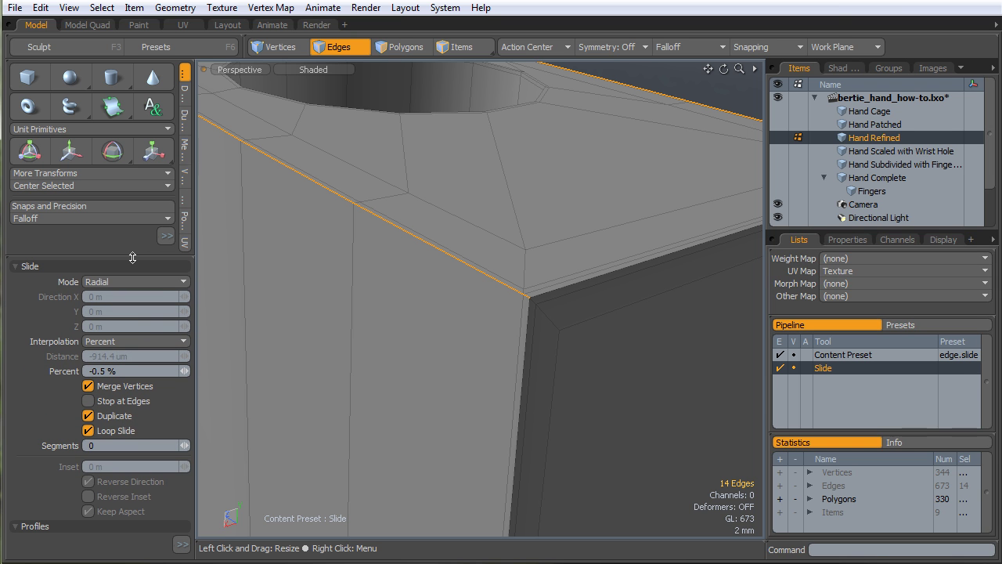
{"action": "left_click_drag", "start_coordinate": [399, 298], "coordinate": [398, 295], "text": "alt"}
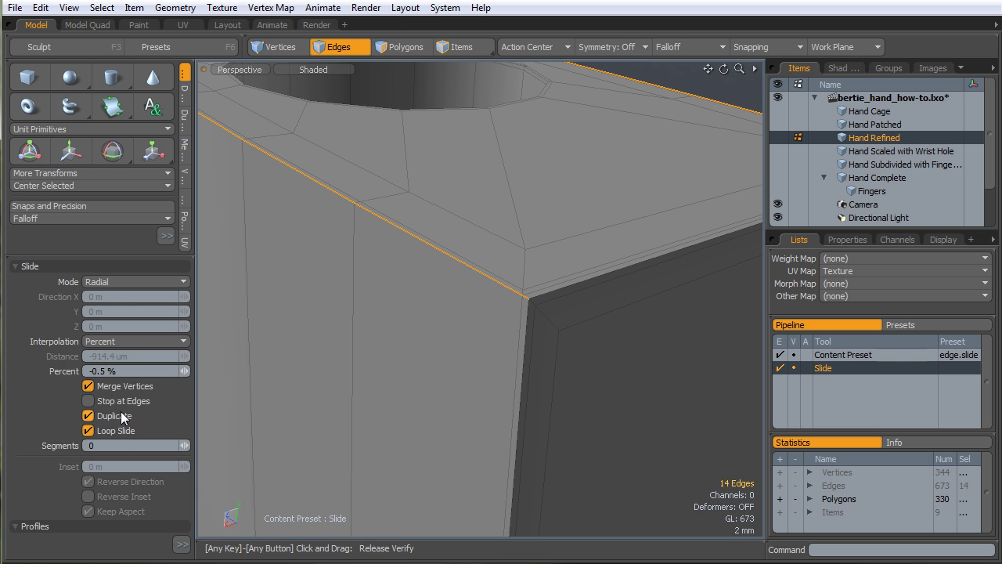
{"action": "left_click", "coordinate": [112, 345]}
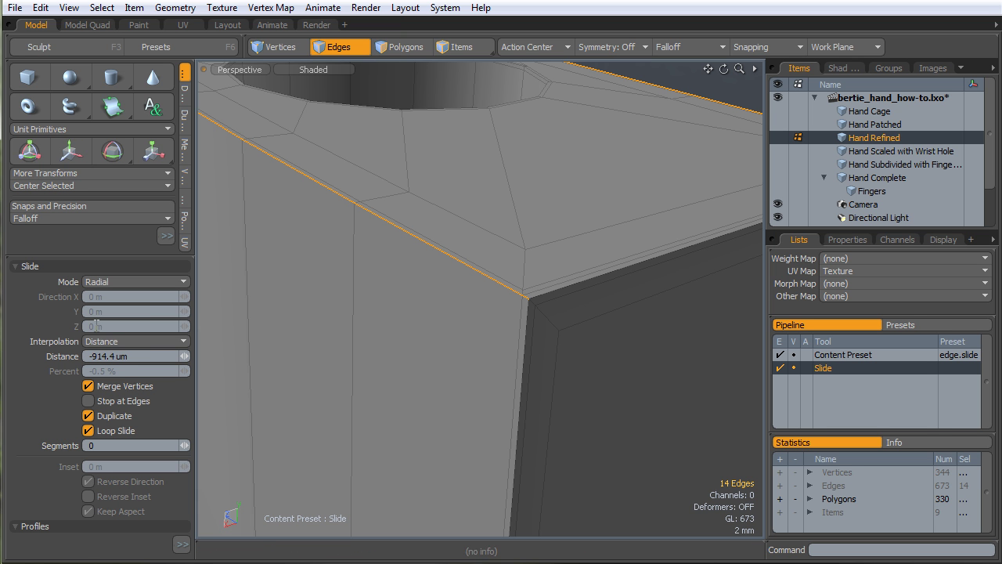
{"action": "left_click_drag", "start_coordinate": [295, 333], "coordinate": [450, 367], "text": "ctrl+alt"}
{"action": "left_click_drag", "start_coordinate": [488, 289], "coordinate": [550, 360], "text": "alt"}
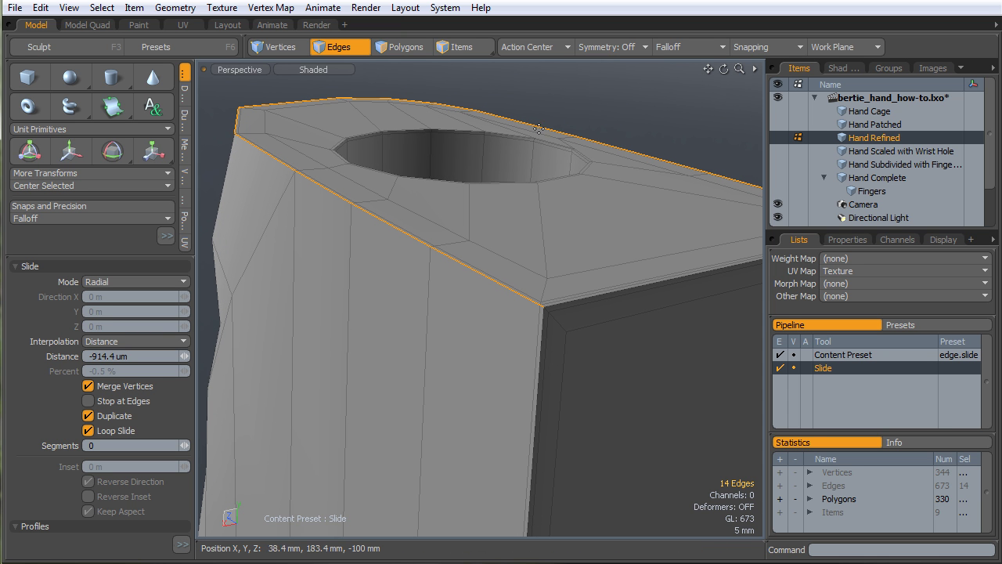
{"action": "left_click_drag", "start_coordinate": [560, 303], "coordinate": [374, 245], "text": "alt"}
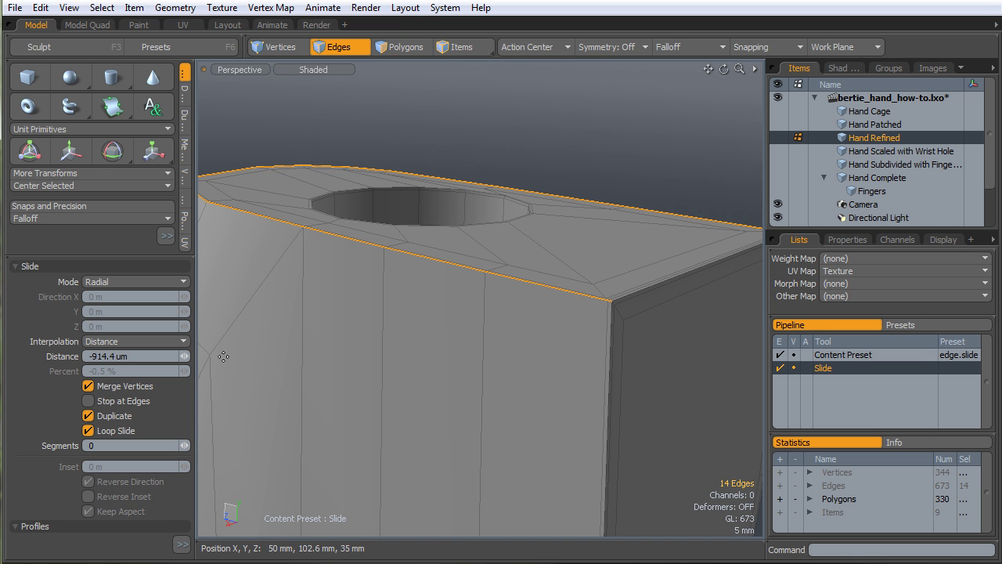
{"action": "left_click_drag", "start_coordinate": [607, 265], "coordinate": [601, 265]}
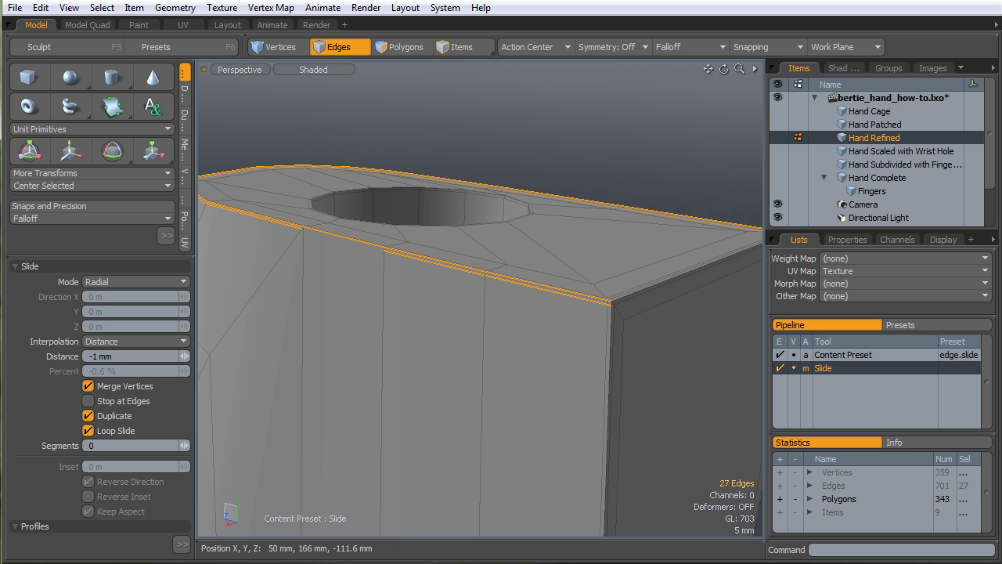
Inspect the duplicated edge loop along the top border for breaks, end the Slide tool and clear the edge selection
{"action": "left_click_drag", "start_coordinate": [605, 280], "coordinate": [353, 235], "text": "alt"}
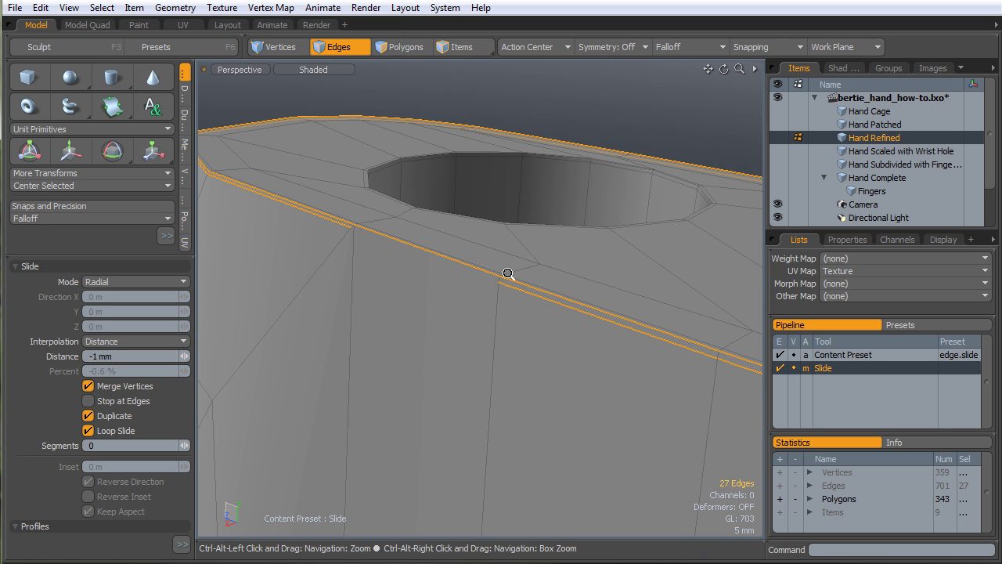
{"action": "left_click_drag", "start_coordinate": [508, 274], "coordinate": [450, 258], "text": "alt"}
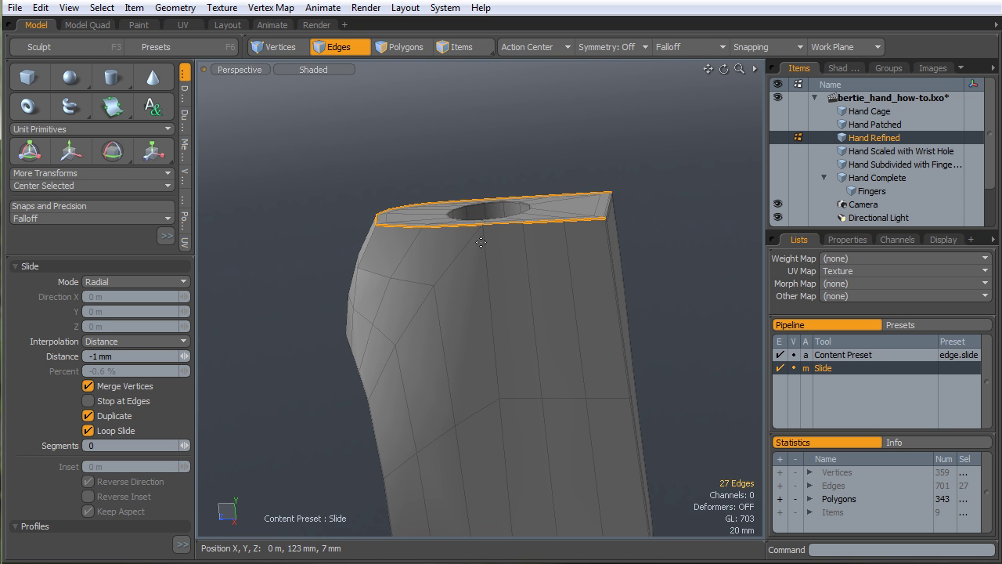
{"action": "left_click_drag", "start_coordinate": [478, 264], "coordinate": [607, 261], "text": "ctrl+alt"}
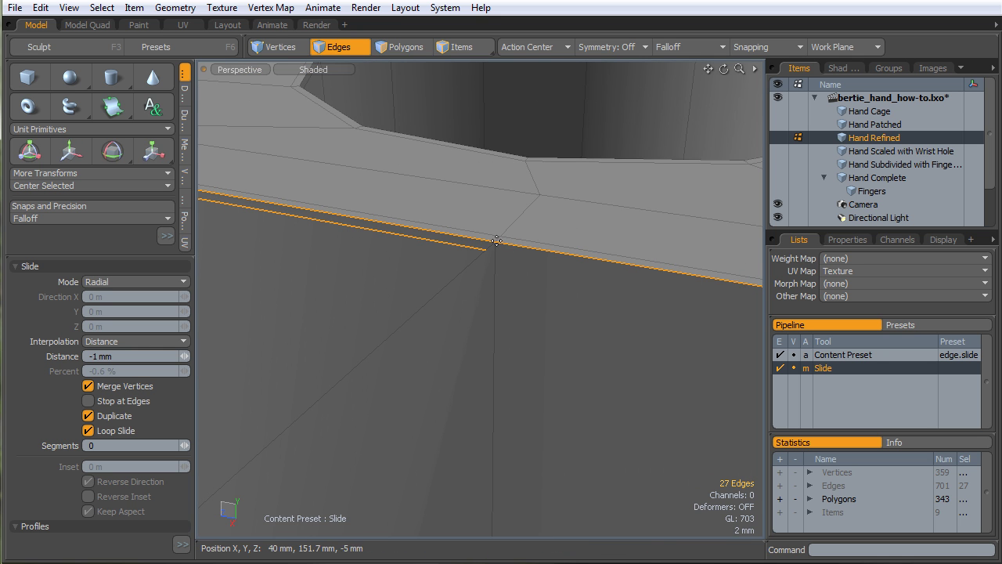
{"action": "left_click_drag", "start_coordinate": [498, 240], "coordinate": [507, 258], "text": "alt"}
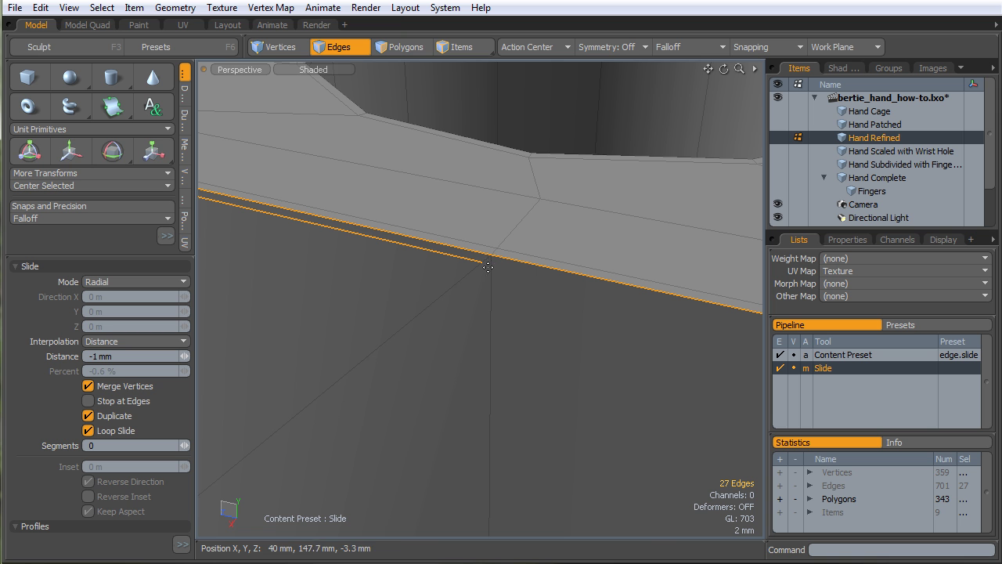
{"action": "left_click_drag", "start_coordinate": [511, 268], "coordinate": [552, 257], "text": "ctrl+alt"}
{"action": "left_click_drag", "start_coordinate": [462, 252], "coordinate": [435, 286], "text": "alt+shift"}
{"action": "left_click_drag", "start_coordinate": [439, 296], "coordinate": [477, 300], "text": "alt"}
{"action": "key", "text": "space"}
{"action": "key", "text": "Escape"}
Bridge the gap in the new loop with Edge Slice, using a 0% snap value and an end position of about 99.56%
{"action": "key", "text": "c"}
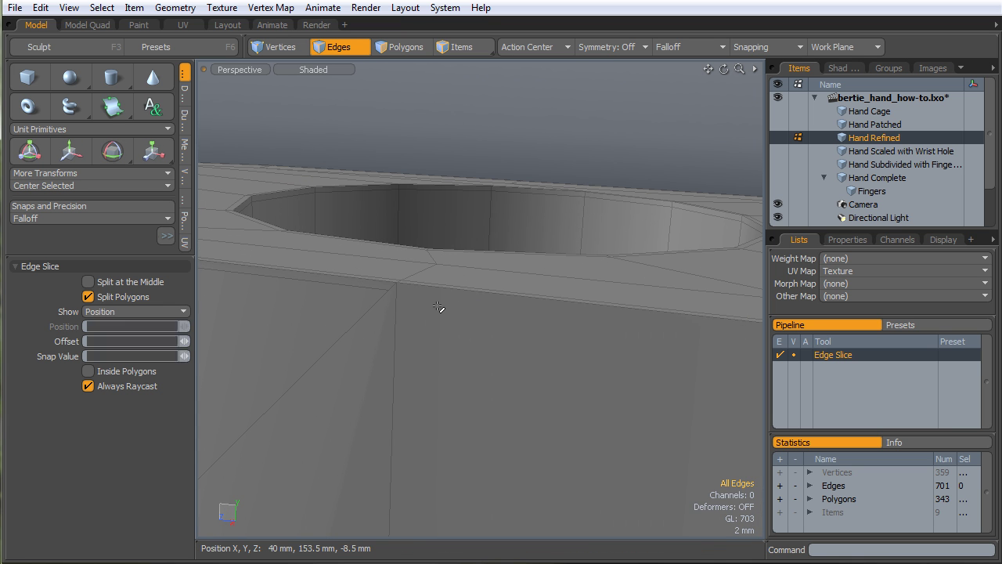
{"action": "left_click_drag", "start_coordinate": [362, 320], "coordinate": [434, 302], "text": "alt"}
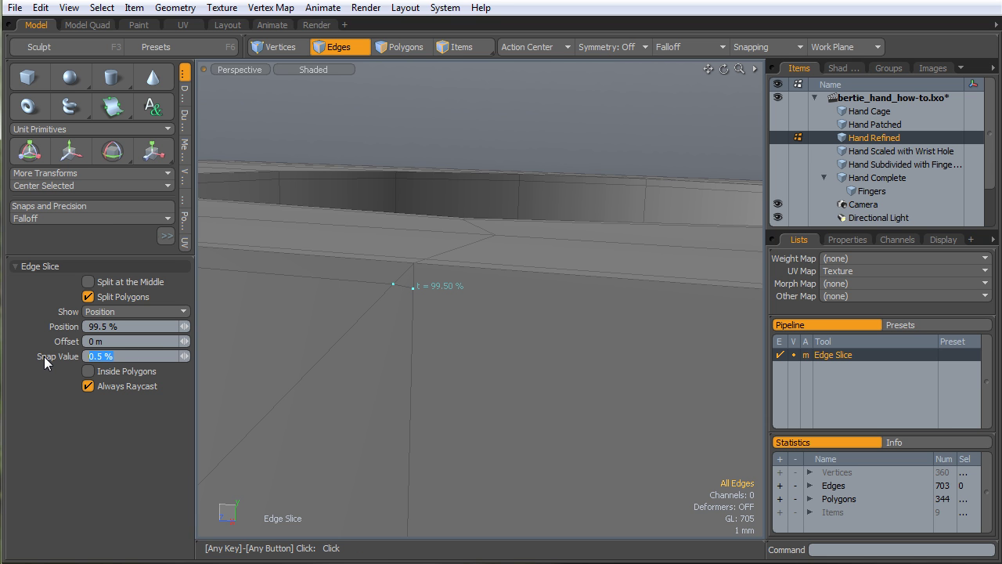
{"action": "left_click_drag", "start_coordinate": [397, 275], "coordinate": [446, 310], "text": "alt"}
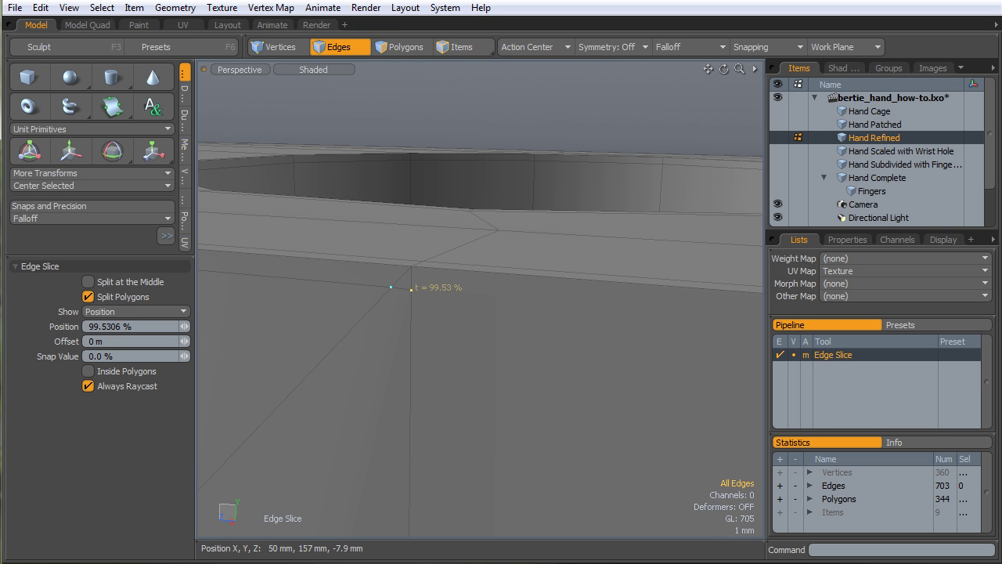
{"action": "left_click_drag", "start_coordinate": [413, 291], "coordinate": [507, 283], "text": "ctrl+alt"}
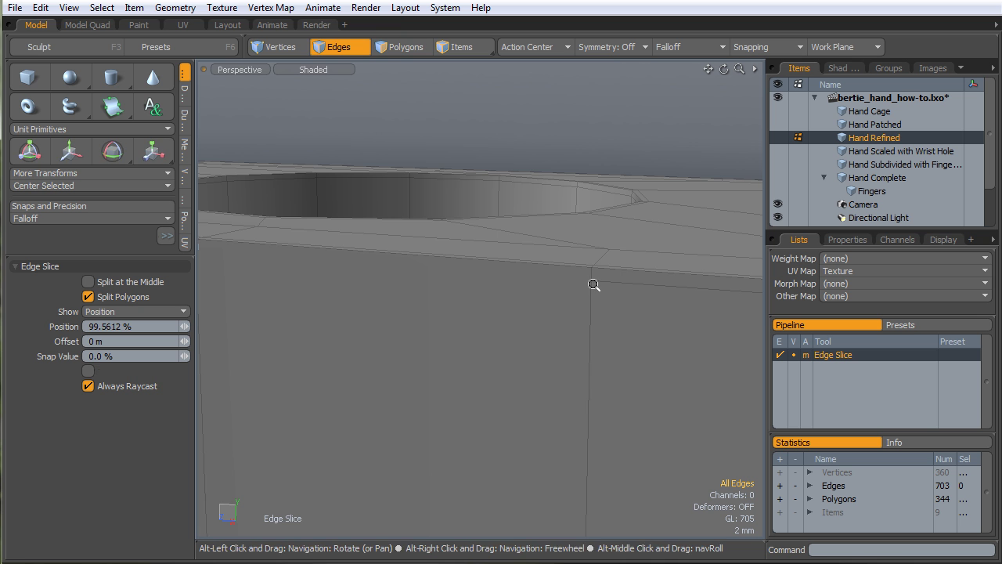
{"action": "left_click_drag", "start_coordinate": [594, 285], "coordinate": [483, 309], "text": "ctrl+alt"}
{"action": "key", "text": "space"}
Preview the mesh subdivided and examine the top's outer edge and corners around the wrist hole
{"action": "key", "text": "space"}
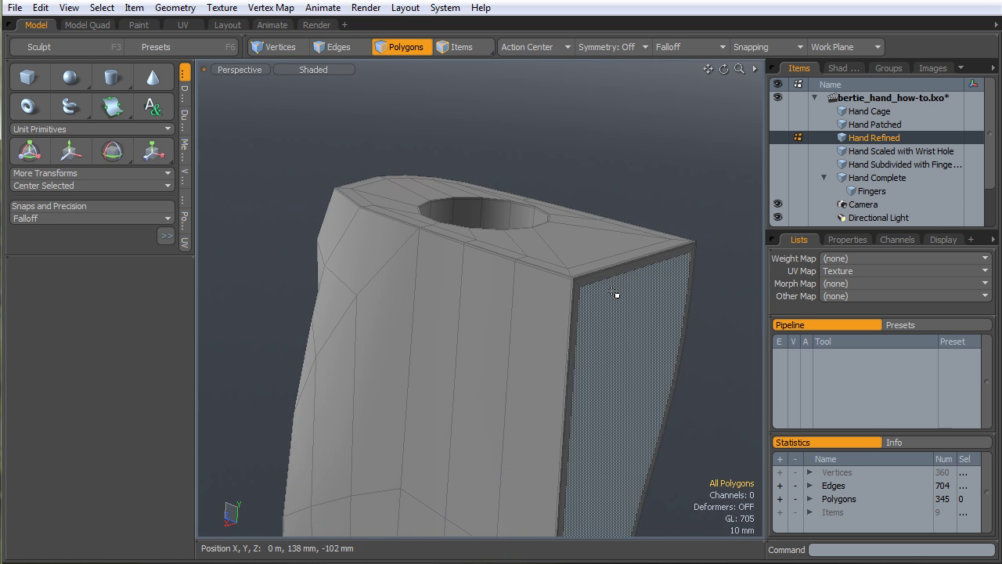
{"action": "key", "text": "shift+Tab"}
{"action": "left_click_drag", "start_coordinate": [619, 303], "coordinate": [498, 276], "text": "alt"}
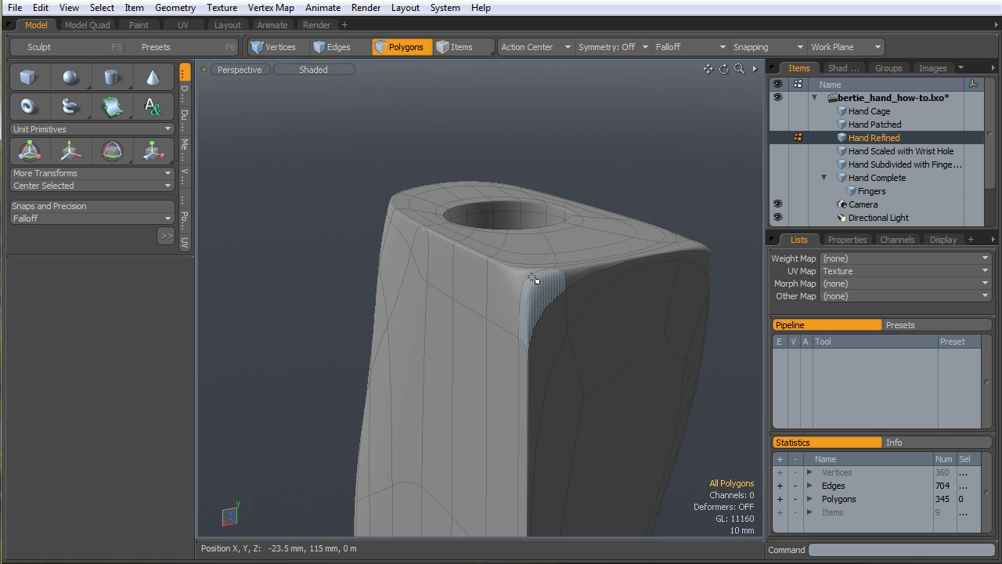
{"action": "left_click_drag", "start_coordinate": [537, 331], "coordinate": [593, 390], "text": "alt"}
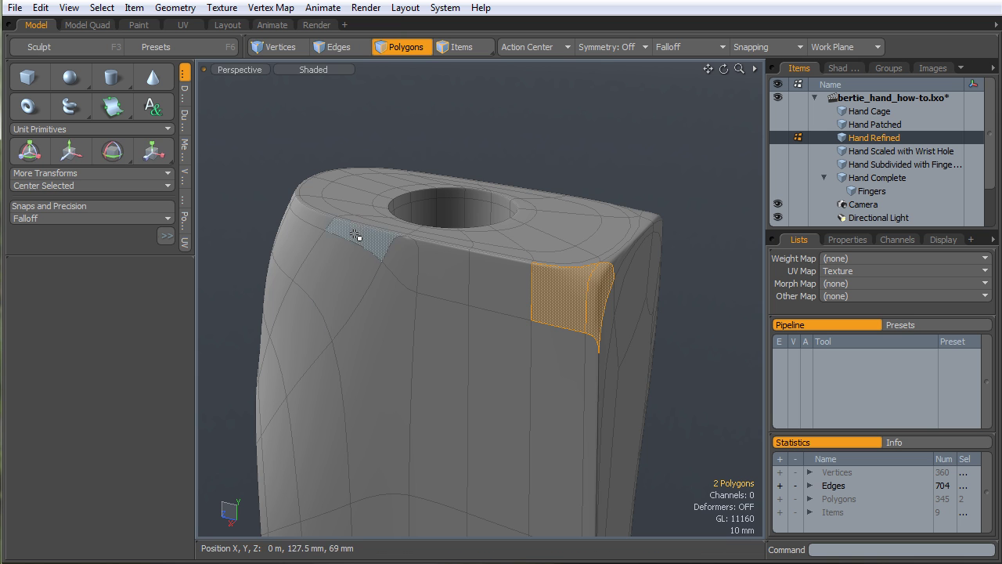
{"action": "left_click_drag", "start_coordinate": [296, 194], "coordinate": [386, 329], "text": "alt"}
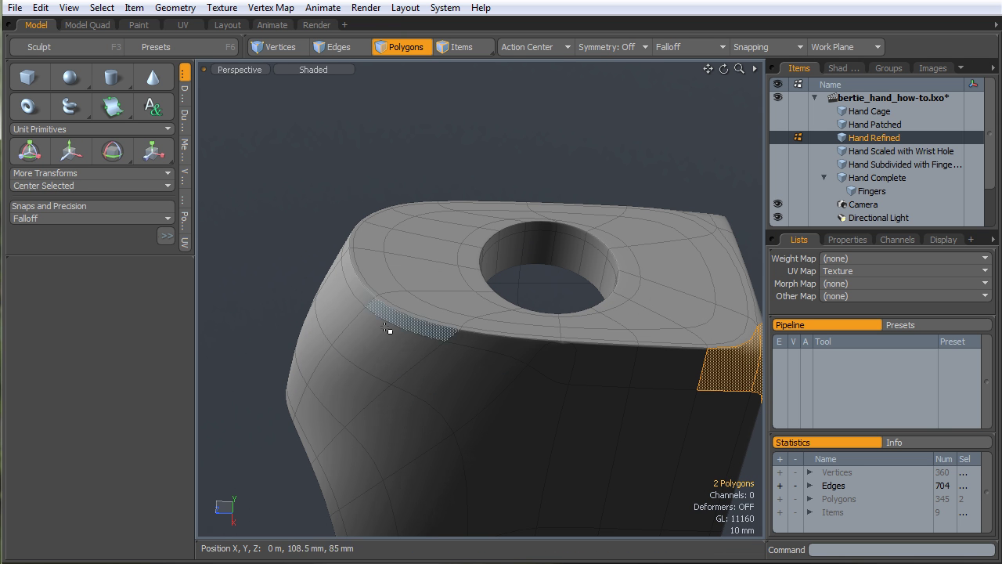
{"action": "left_click", "coordinate": [539, 170]}
{"action": "left_click_drag", "start_coordinate": [540, 170], "coordinate": [665, 317], "text": "alt"}
Return to the unsubdivided mesh and edge-slice around one flat-end top corner, from the side loop across the end face to the top inset corner
{"action": "key", "text": "Tab"}
{"action": "left_click_drag", "start_coordinate": [440, 295], "coordinate": [529, 341], "text": "ctrl+alt"}
{"action": "left_click_drag", "start_coordinate": [529, 342], "coordinate": [475, 365], "text": "alt"}
{"action": "key", "text": "c"}
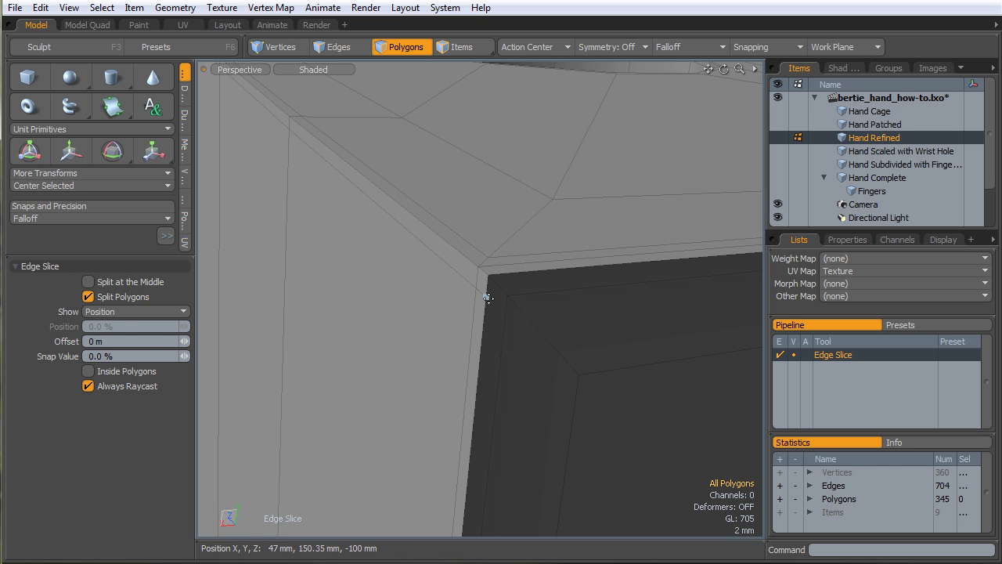
{"action": "key", "text": "ctrl+z"}
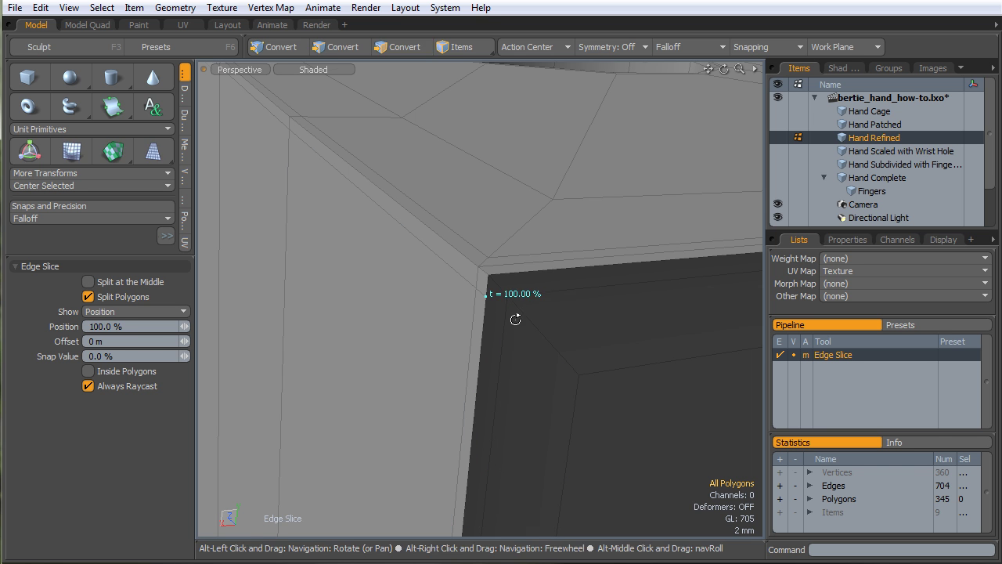
{"action": "left_click_drag", "start_coordinate": [515, 317], "coordinate": [488, 378], "text": "alt"}
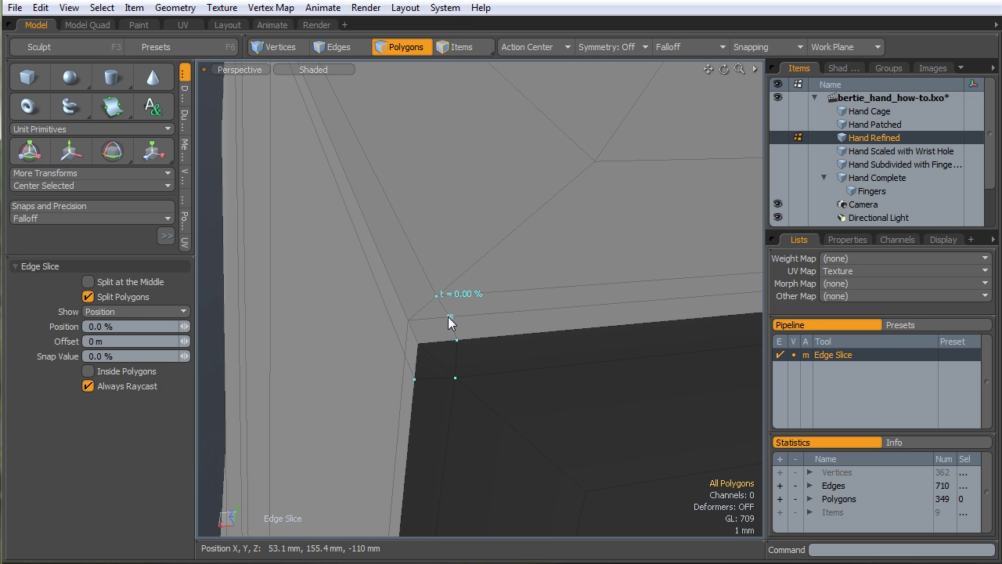
{"action": "key", "text": "space"}
{"action": "left_click_drag", "start_coordinate": [447, 353], "coordinate": [450, 296], "text": "alt"}
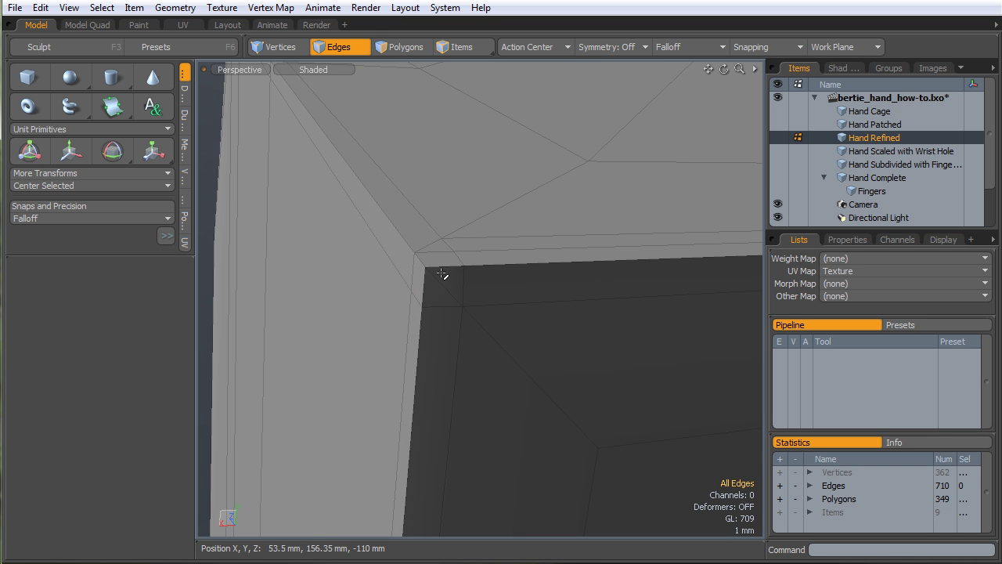
Examine the vertices and small polygons at the flat end's top corners, and compare them on the subdivided surface
{"action": "left_click_drag", "start_coordinate": [444, 280], "coordinate": [518, 332], "text": "alt"}
{"action": "key", "text": "1"}
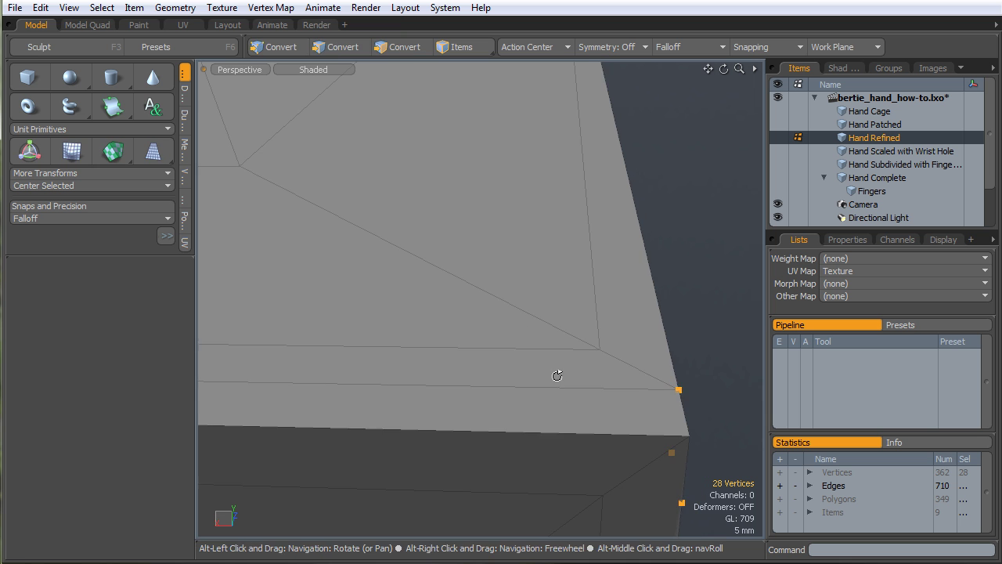
{"action": "left_click_drag", "start_coordinate": [556, 376], "coordinate": [571, 365], "text": "alt"}
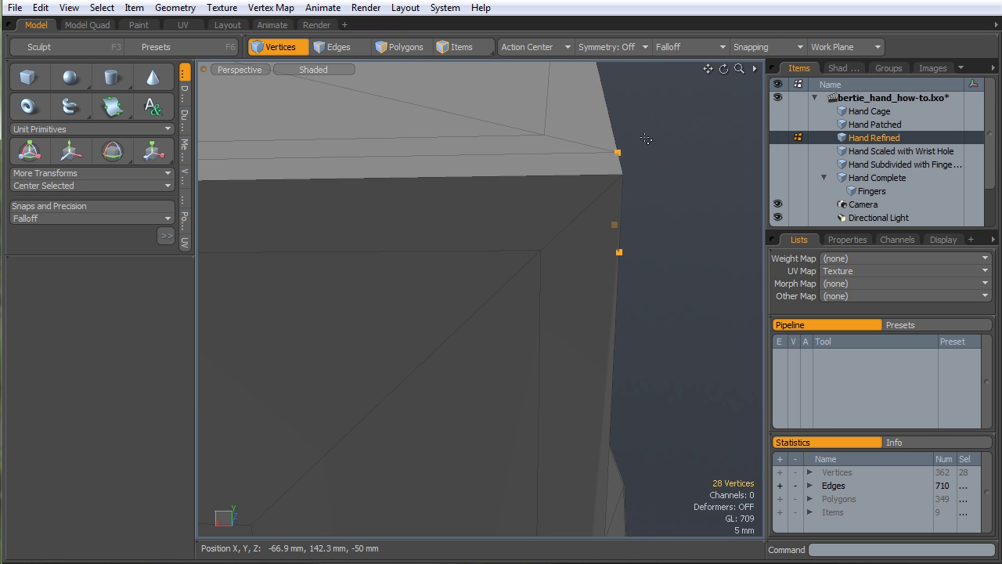
{"action": "left_click_drag", "start_coordinate": [687, 239], "coordinate": [493, 324], "text": "alt"}
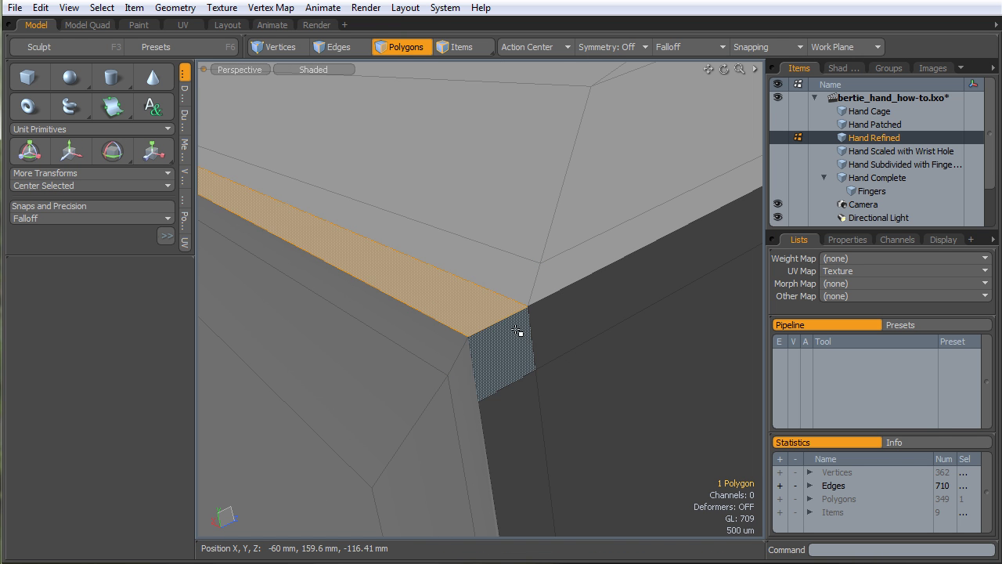
{"action": "left_click", "coordinate": [521, 376]}
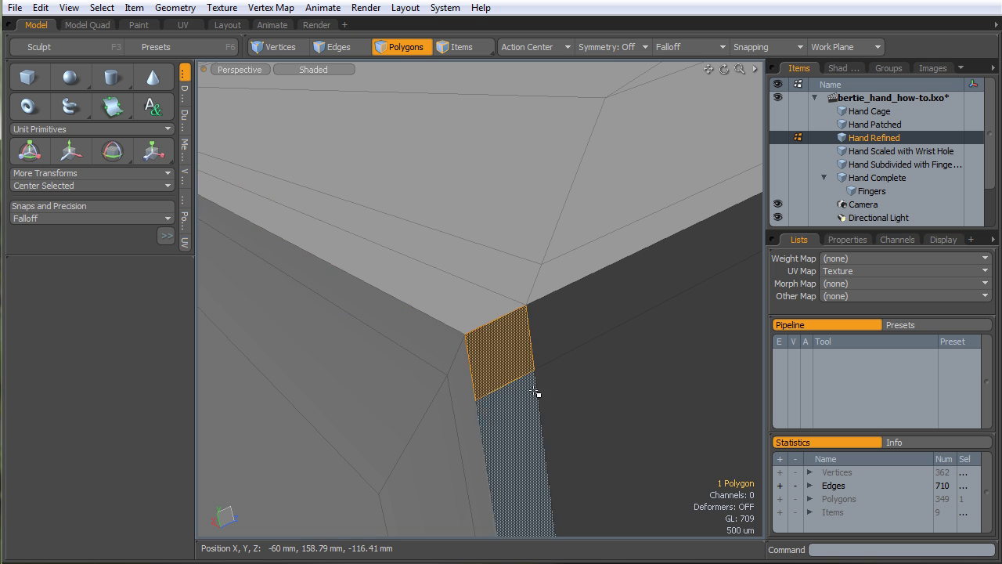
{"action": "left_click_drag", "start_coordinate": [536, 393], "coordinate": [285, 374], "text": "alt"}
{"action": "key", "text": "Tab"}
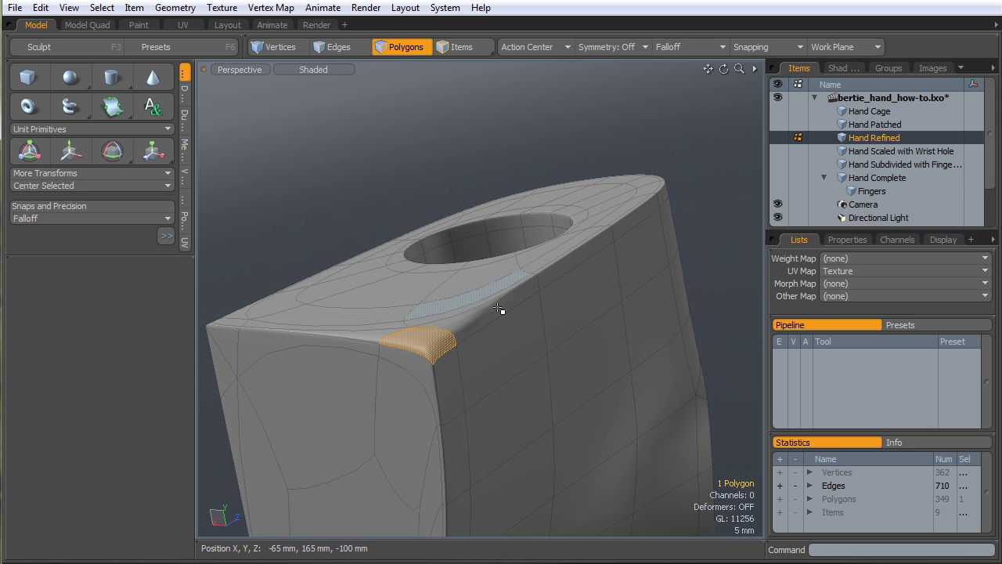
Select and remove the short diagonal edge on the end face at the newly sliced top corner
{"action": "key", "text": "Tab"}
{"action": "left_click_drag", "start_coordinate": [419, 342], "coordinate": [579, 332], "text": "alt"}
{"action": "left_click_drag", "start_coordinate": [384, 360], "coordinate": [585, 333], "text": "alt+shift"}
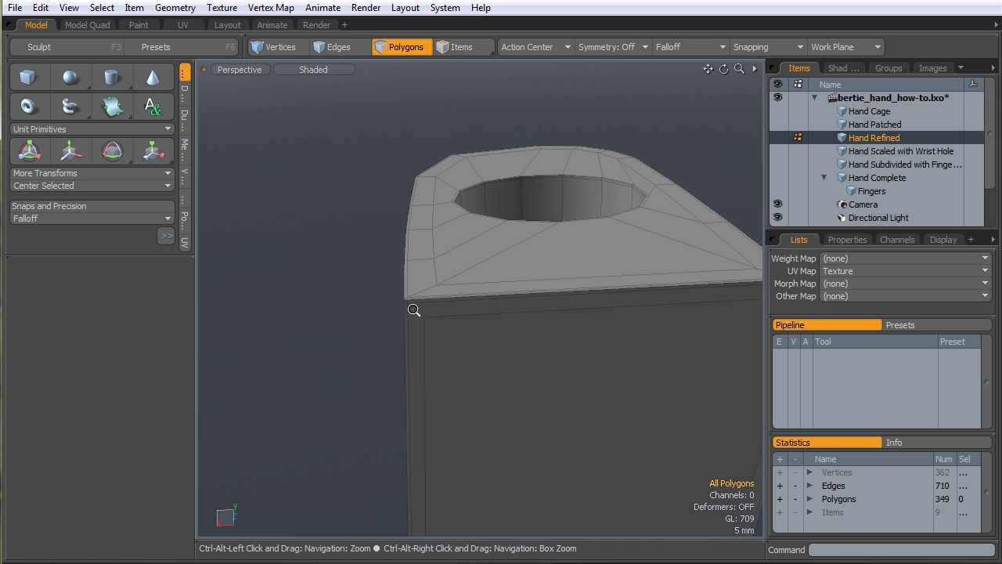
{"action": "left_click_drag", "start_coordinate": [414, 311], "coordinate": [464, 303], "text": "ctrl+alt"}
{"action": "left_click_drag", "start_coordinate": [386, 261], "coordinate": [501, 310], "text": "alt+shift"}
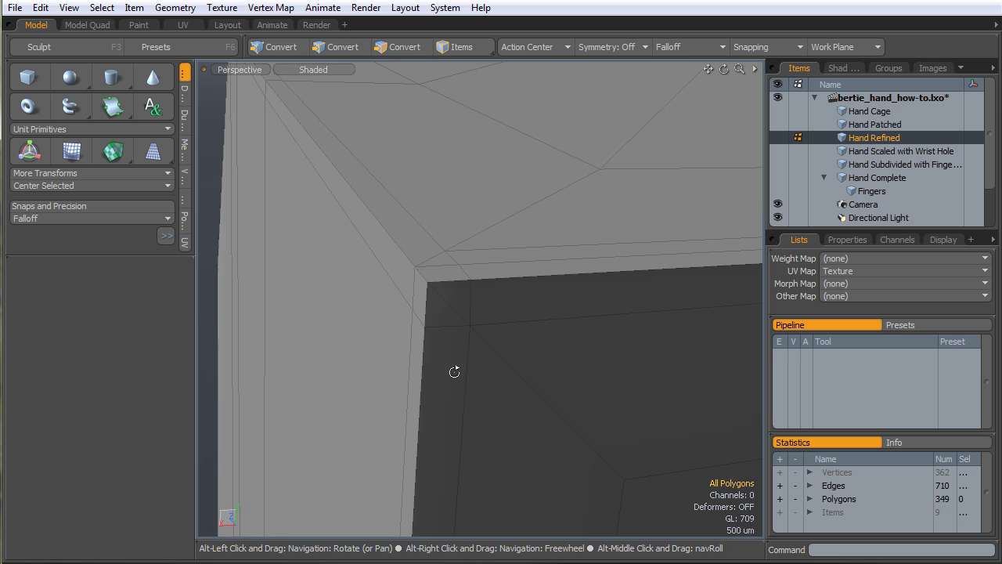
{"action": "left_click_drag", "start_coordinate": [454, 371], "coordinate": [494, 366], "text": "alt"}
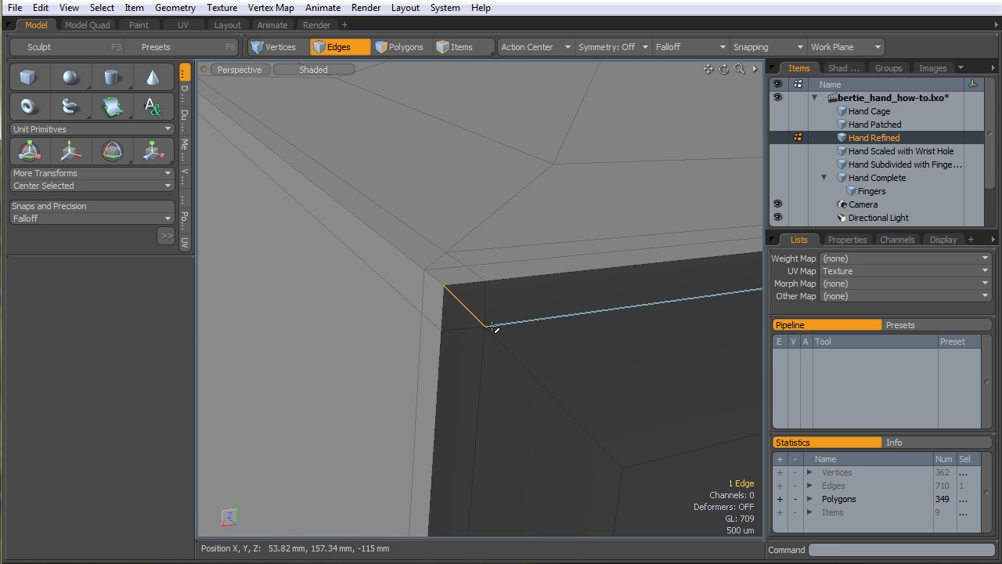
{"action": "left_click_drag", "start_coordinate": [536, 313], "coordinate": [575, 280], "text": "alt"}
{"action": "left_click_drag", "start_coordinate": [470, 352], "coordinate": [367, 356], "text": "ctrl+alt"}
{"action": "left_click_drag", "start_coordinate": [470, 314], "coordinate": [459, 372], "text": "alt"}
{"action": "left_click_drag", "start_coordinate": [478, 317], "coordinate": [308, 389], "text": "ctrl+alt"}
Examine the subdivided surface at both flat-end corners with the wireframe hidden, and show the wireframe again
{"action": "key", "text": "3"}
{"action": "key", "text": "Tab"}
{"action": "left_click", "coordinate": [325, 246]}
{"action": "left_click_drag", "start_coordinate": [438, 376], "coordinate": [400, 371], "text": "alt"}
{"action": "key", "text": "ctrl+3"}
{"action": "left_click", "coordinate": [504, 369]}
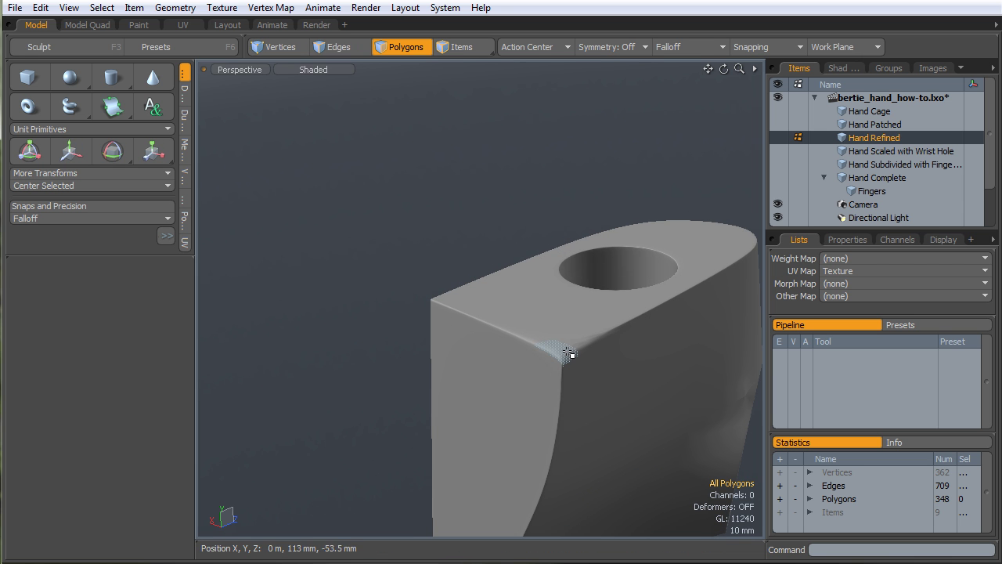
{"action": "key", "text": "alt+grave"}
{"action": "left_click", "coordinate": [632, 383]}
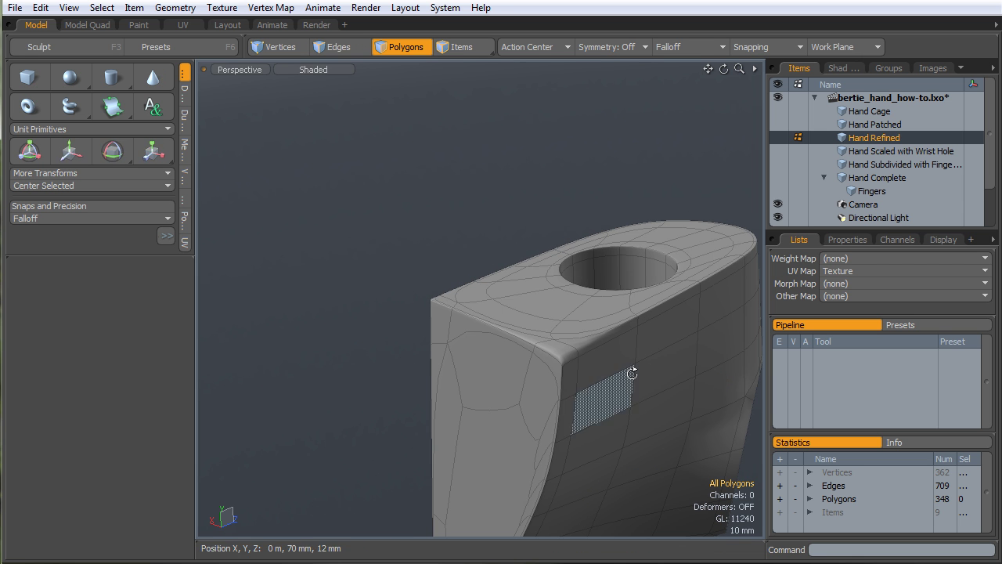
{"action": "left_click_drag", "start_coordinate": [602, 358], "coordinate": [671, 365], "text": "ctrl+alt"}
Return to the unsubdivided mesh, edge-slice around the other flat-end top corner up to its inset corner, and remove the short diagonal edge
{"action": "key", "text": "Tab"}
{"action": "left_click_drag", "start_coordinate": [564, 362], "coordinate": [606, 337], "text": "alt"}
{"action": "key", "text": "alt+c"}
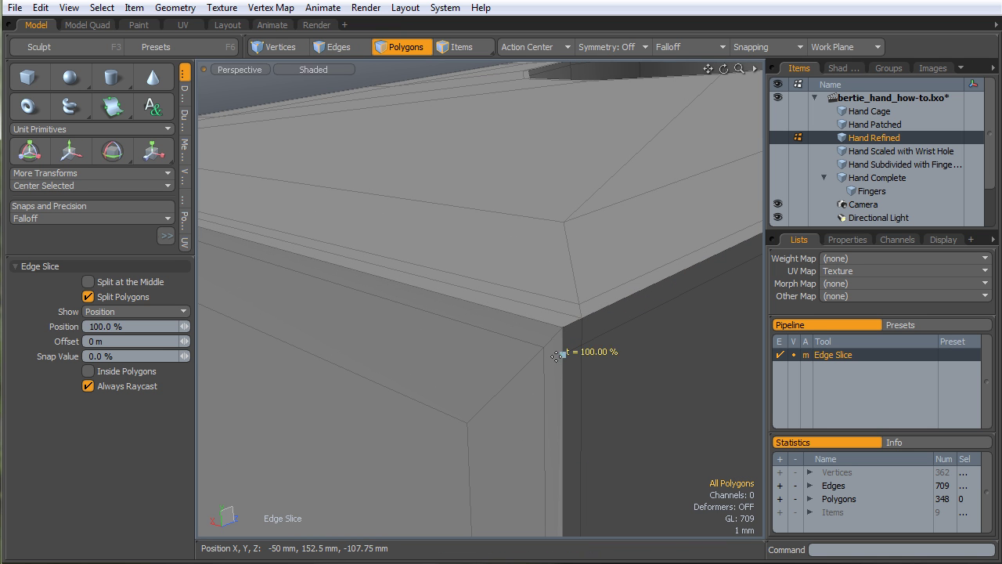
{"action": "left_click_drag", "start_coordinate": [546, 356], "coordinate": [590, 329], "text": "alt"}
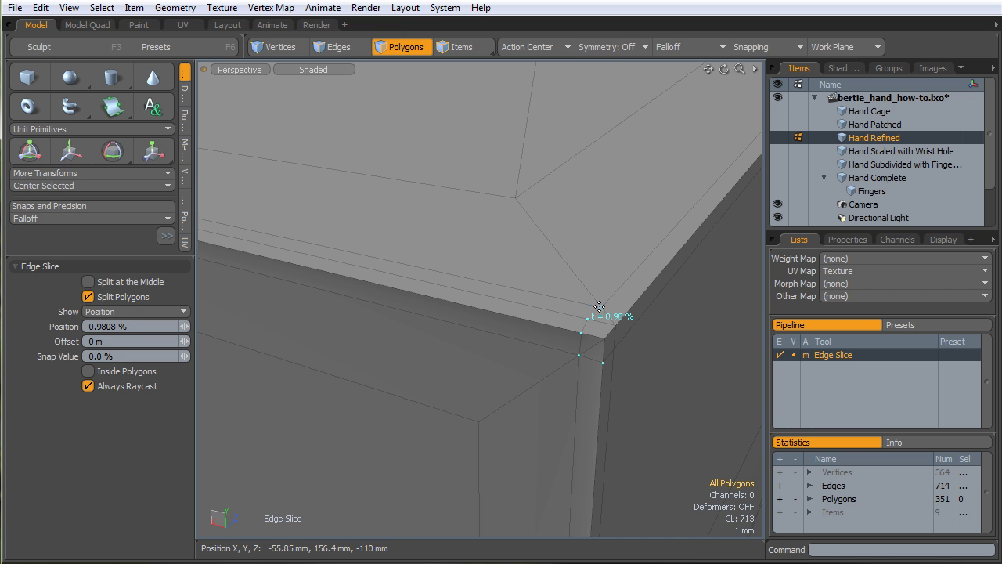
{"action": "left_click", "coordinate": [599, 306]}
{"action": "left_click_drag", "start_coordinate": [544, 365], "coordinate": [565, 372], "text": "alt"}
{"action": "key", "text": "space"}
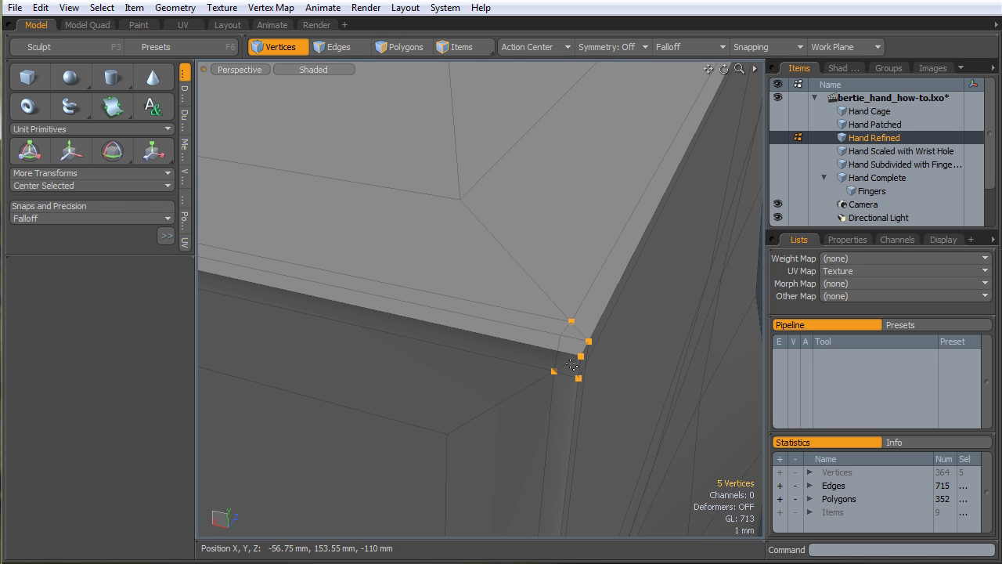
{"action": "left_click", "coordinate": [572, 365]}
{"action": "left_click_drag", "start_coordinate": [634, 365], "coordinate": [486, 416], "text": "alt"}
Compare the flat-end top corners with the Hand Complete mesh, return to Hand Refined and show it subdivided
{"action": "left_click", "coordinate": [885, 182]}
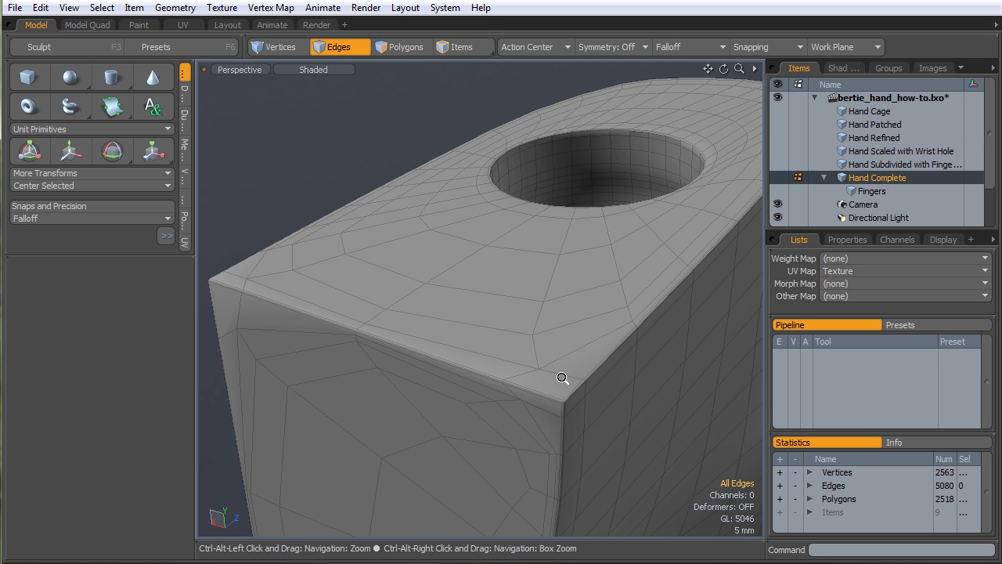
{"action": "left_click_drag", "start_coordinate": [562, 378], "coordinate": [581, 368], "text": "ctrl+alt"}
{"action": "scroll", "coordinate": [545, 402], "scroll_direction": "down", "scroll_amount": 3}
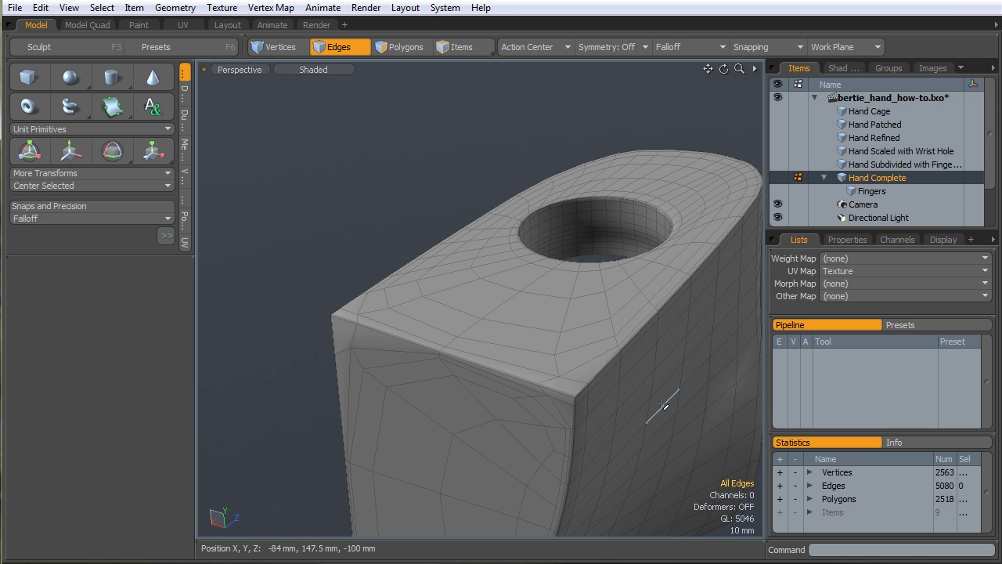
{"action": "left_click", "coordinate": [869, 138]}
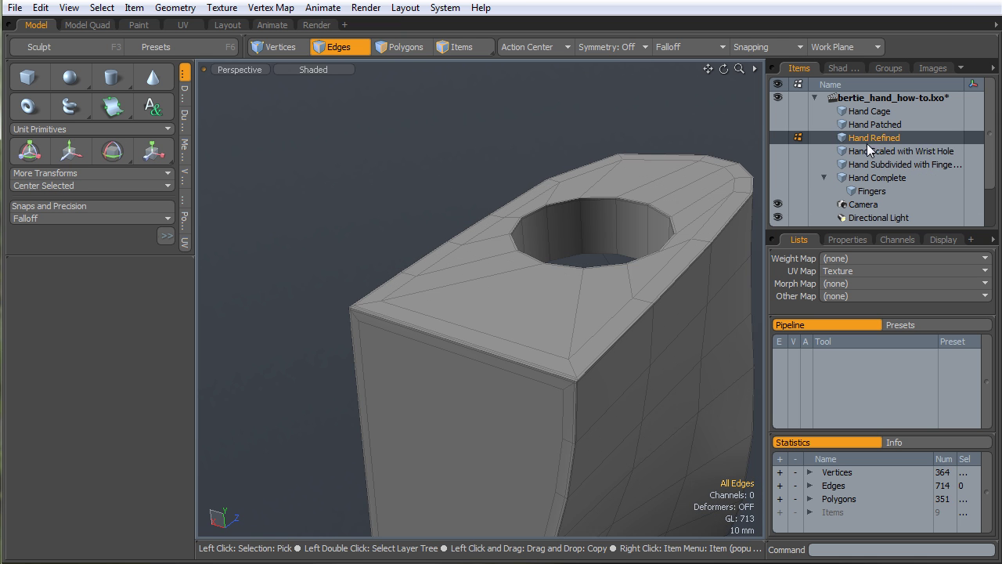
{"action": "left_click_drag", "start_coordinate": [571, 383], "coordinate": [619, 385], "text": "ctrl+alt"}
{"action": "key", "text": "Tab"}
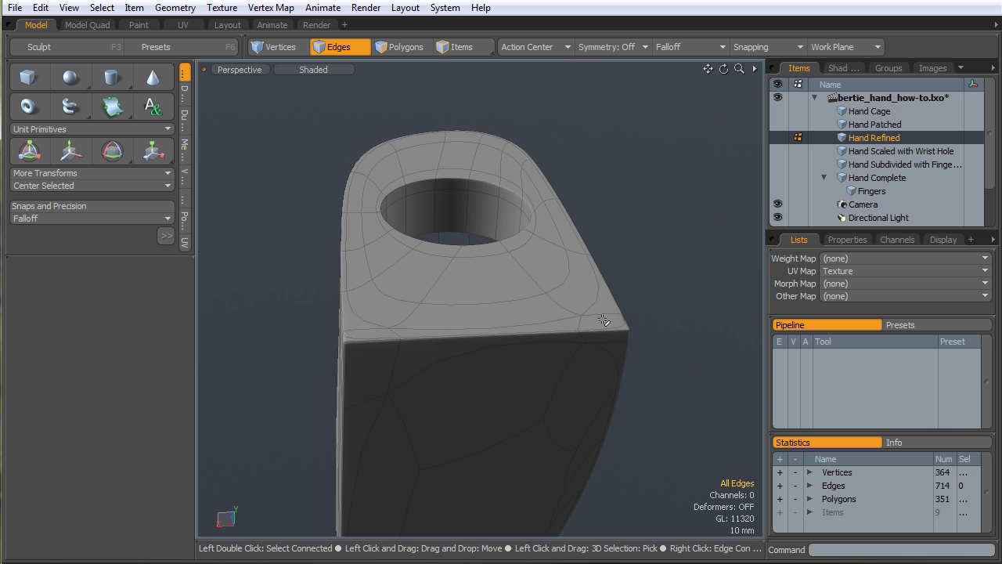
Select all connected polygons of the flat top surface, check them from several sides, and clear the selection
{"action": "left_click", "coordinate": [603, 322]}
{"action": "left_click_drag", "start_coordinate": [603, 321], "coordinate": [517, 278], "text": "alt"}
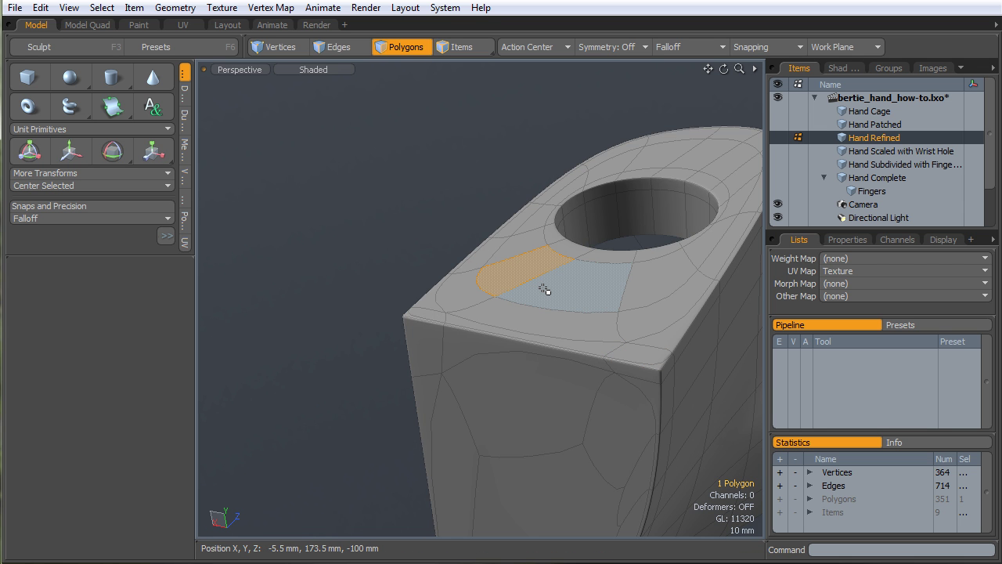
{"action": "double_click", "coordinate": [545, 290]}
{"action": "left_click_drag", "start_coordinate": [528, 327], "coordinate": [571, 431], "text": "alt"}
{"action": "left_click_drag", "start_coordinate": [515, 387], "coordinate": [586, 387], "text": "alt+shift"}
{"action": "left_click_drag", "start_coordinate": [423, 259], "coordinate": [505, 336], "text": "alt"}
{"action": "left_click_drag", "start_coordinate": [506, 336], "coordinate": [531, 291], "text": "alt+shift"}
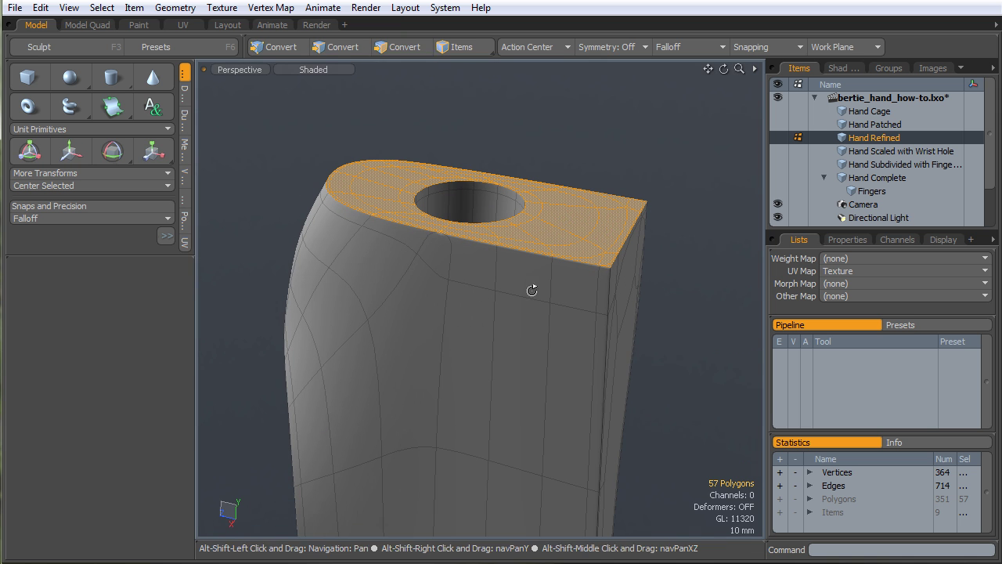
{"action": "left_click", "coordinate": [604, 138]}
Hide the wireframe and examine the smoothed top border, corners and wrist hole from all sides
{"action": "left_click_drag", "start_coordinate": [604, 138], "coordinate": [512, 384], "text": "alt"}
{"action": "key", "text": "ctrl+3"}
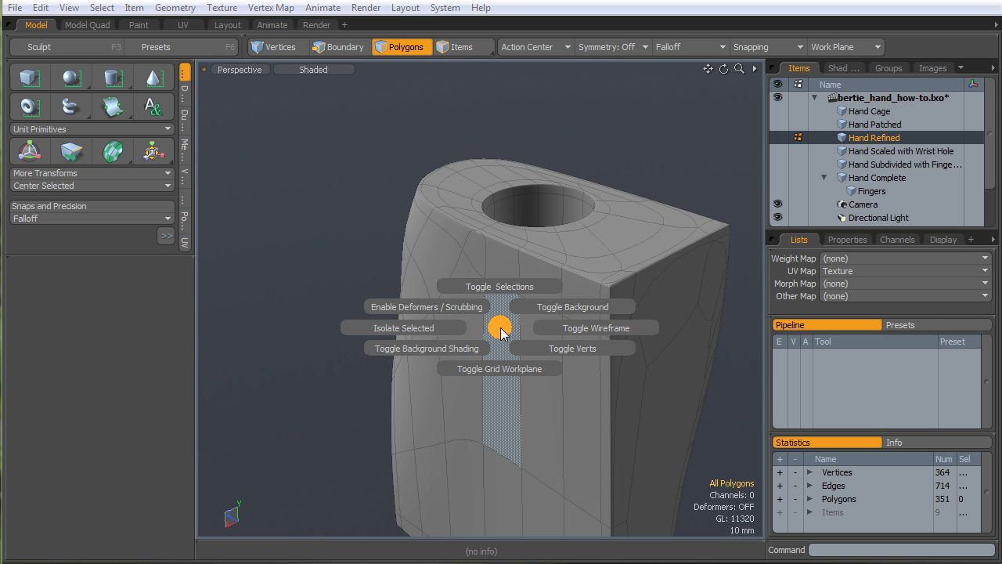
{"action": "left_click", "coordinate": [573, 329]}
{"action": "left_click_drag", "start_coordinate": [572, 336], "coordinate": [335, 370], "text": "alt"}
{"action": "left_click_drag", "start_coordinate": [496, 370], "coordinate": [477, 332], "text": "alt"}
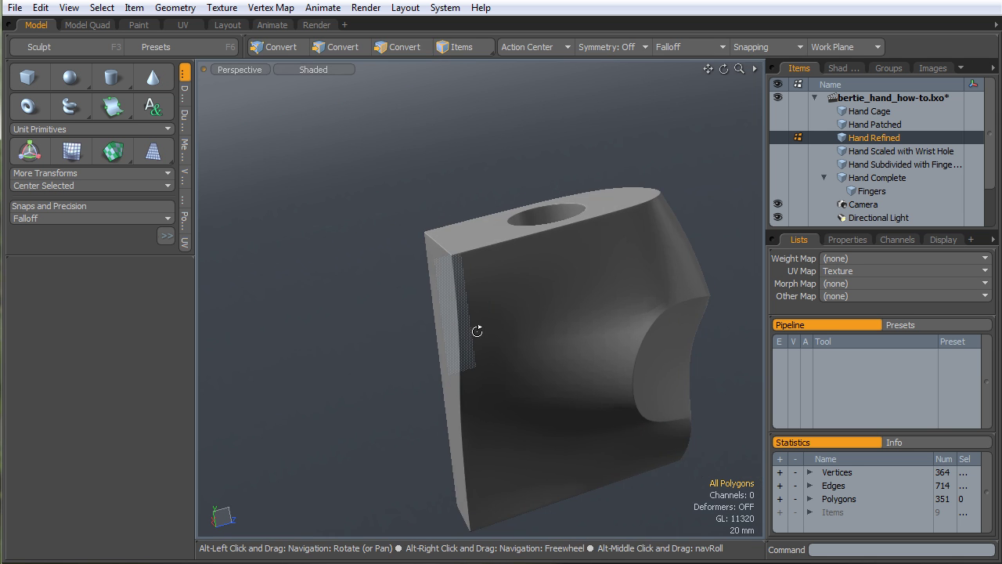
{"action": "left_click_drag", "start_coordinate": [564, 224], "coordinate": [644, 233], "text": "alt"}
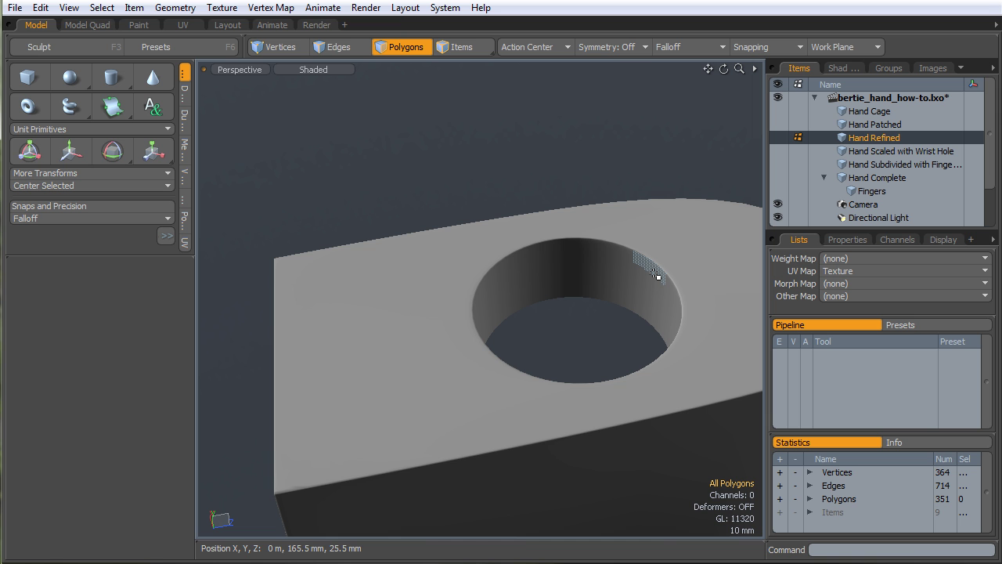
{"action": "left_click_drag", "start_coordinate": [656, 274], "coordinate": [559, 365], "text": "ctrl+alt"}
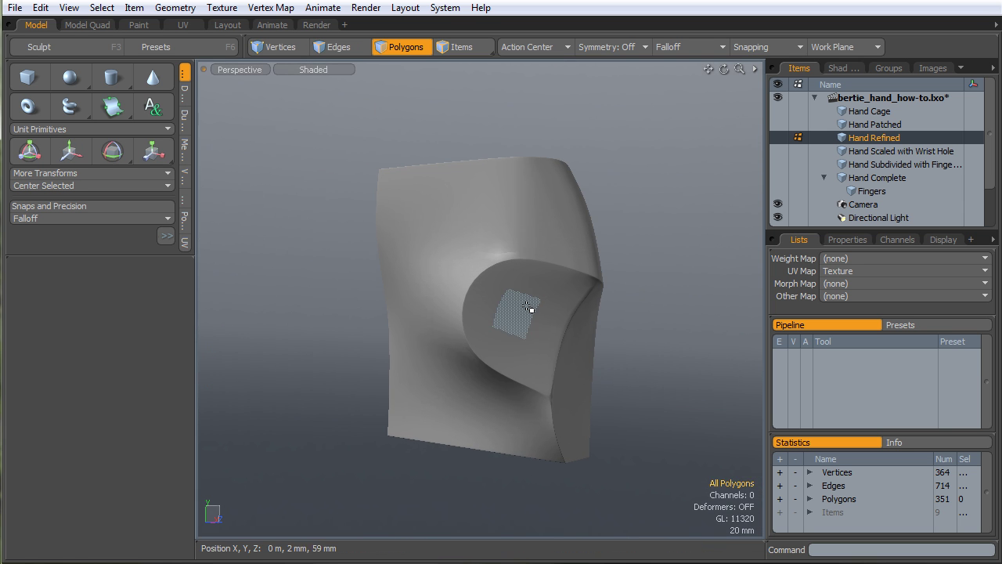
Select the nine polygons of the recessed thumb surface on the hand's side and delete them
{"action": "mouse_move", "coordinate": [515, 313]}
{"action": "left_mouse_down"}
{"action": "mouse_move", "coordinate": [537, 314]}
{"action": "mouse_move", "coordinate": [492, 320]}
{"action": "left_mouse_up"}
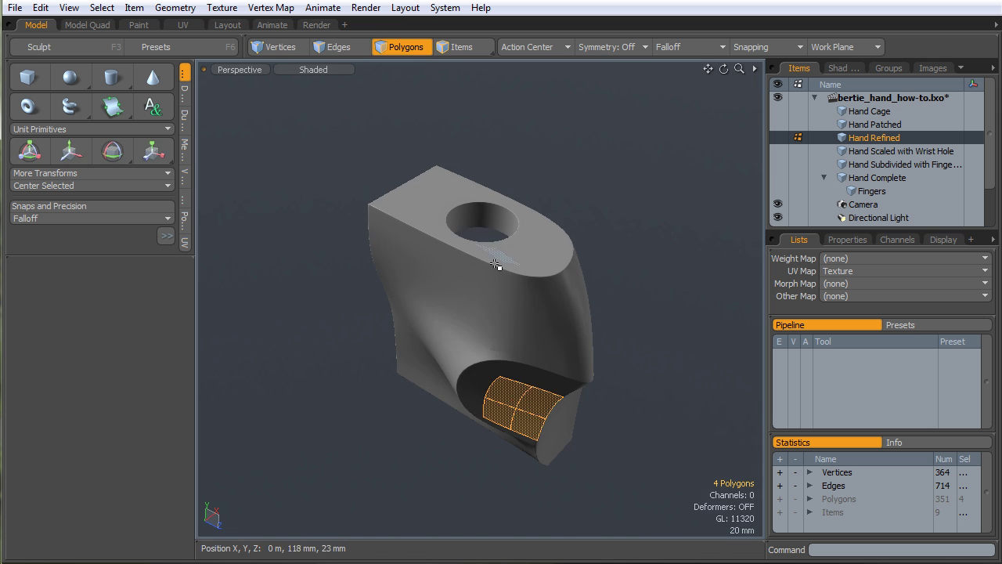
{"action": "mouse_move", "coordinate": [497, 264]}
{"action": "left_mouse_down", "text": "alt"}
{"action": "mouse_move", "coordinate": [573, 246]}
{"action": "mouse_move", "coordinate": [604, 224]}
{"action": "mouse_move", "coordinate": [550, 385]}
{"action": "mouse_move", "coordinate": [509, 258]}
{"action": "left_mouse_up", "text": "alt"}
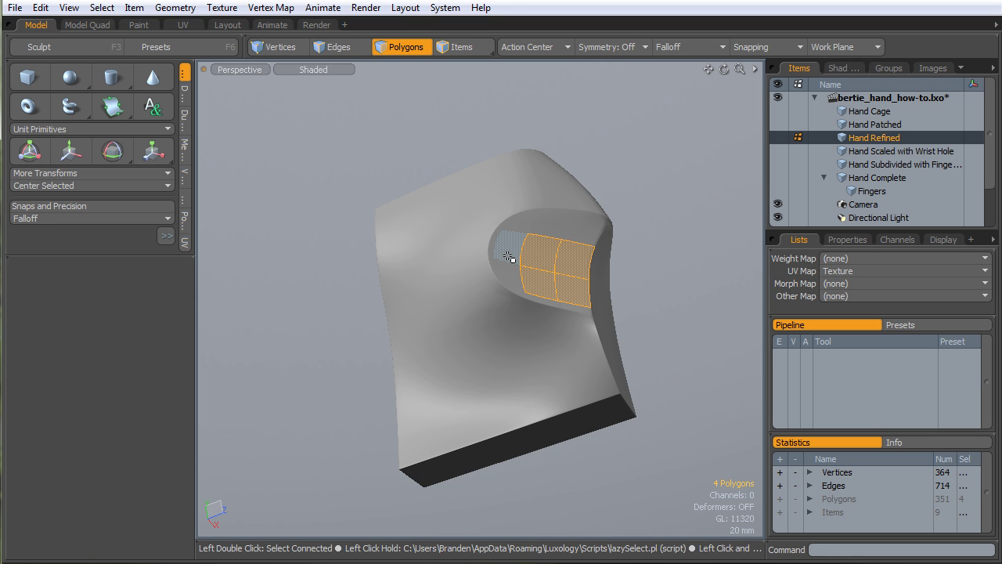
{"action": "left_click_drag", "start_coordinate": [496, 253], "coordinate": [534, 299], "text": "alt"}
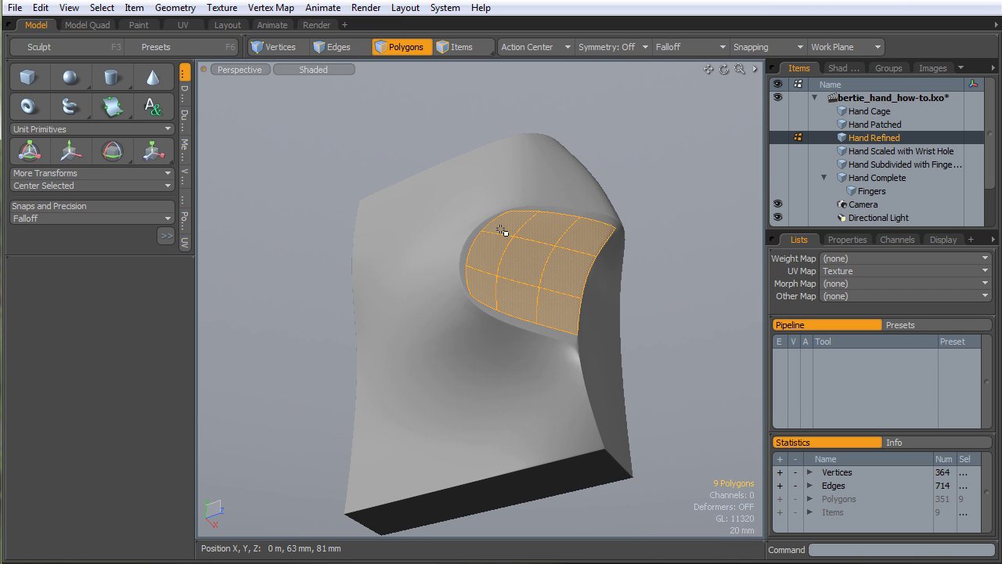
{"action": "left_click_drag", "start_coordinate": [530, 342], "coordinate": [533, 396], "text": "alt"}
{"action": "left_click_drag", "start_coordinate": [595, 358], "coordinate": [574, 300], "text": "ctrl+alt"}
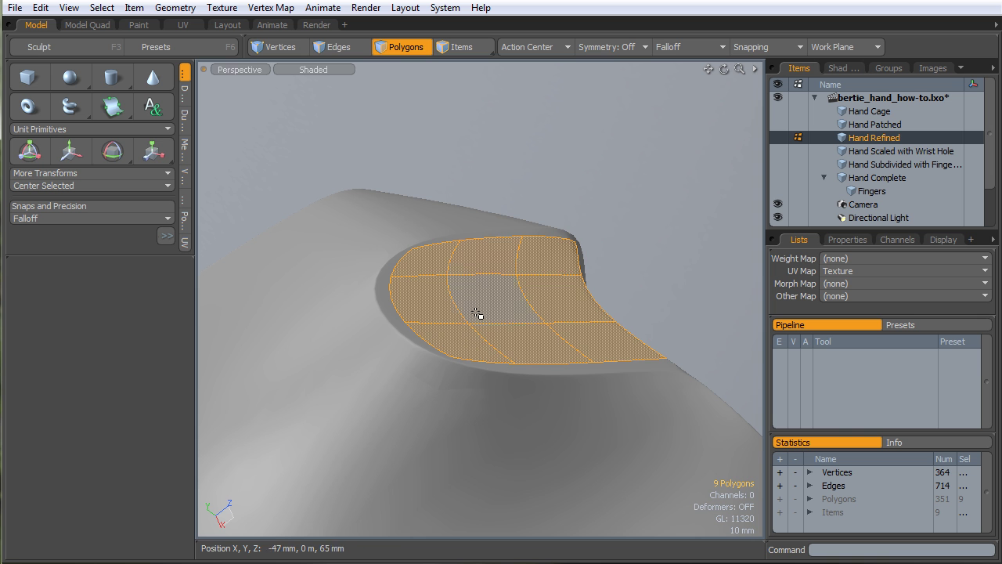
{"action": "left_click_drag", "start_coordinate": [477, 313], "coordinate": [557, 244], "text": "alt"}
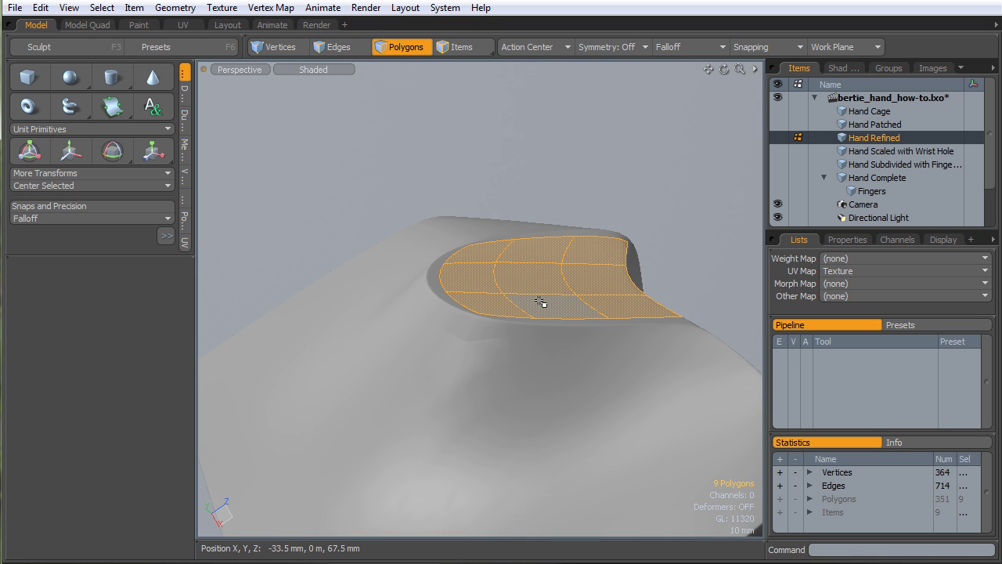
{"action": "key", "text": "Delete"}
Show the wireframe again and select the border edge loop around the thumb opening
{"action": "left_click_drag", "start_coordinate": [544, 298], "coordinate": [493, 290], "text": "alt"}
{"action": "key", "text": "ctrl+3"}
{"action": "left_click", "coordinate": [521, 280]}
{"action": "key", "text": "space"}
{"action": "key", "text": "space"}
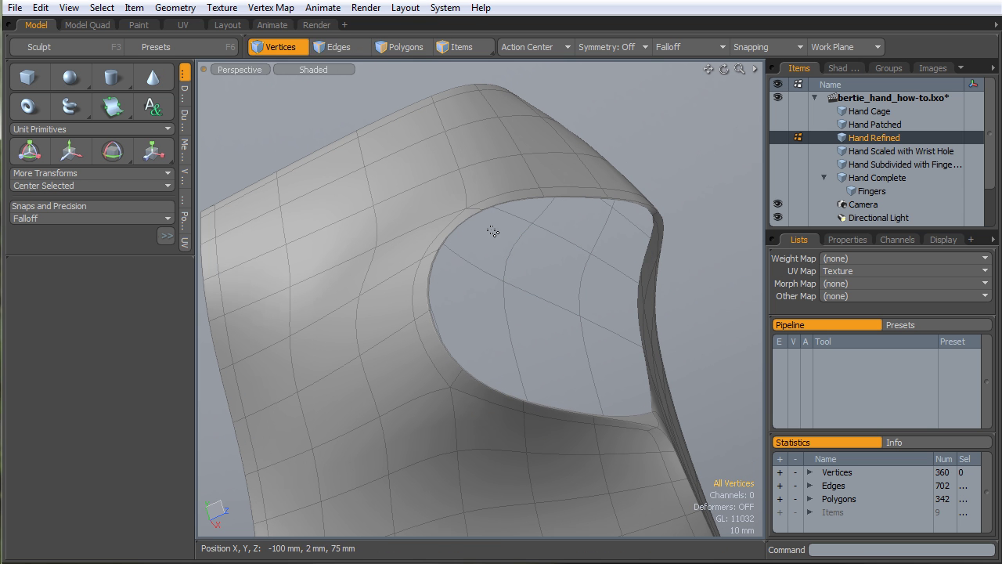
{"action": "double_click", "coordinate": [526, 205]}
{"action": "left_click_drag", "start_coordinate": [526, 205], "coordinate": [503, 302], "text": "alt"}
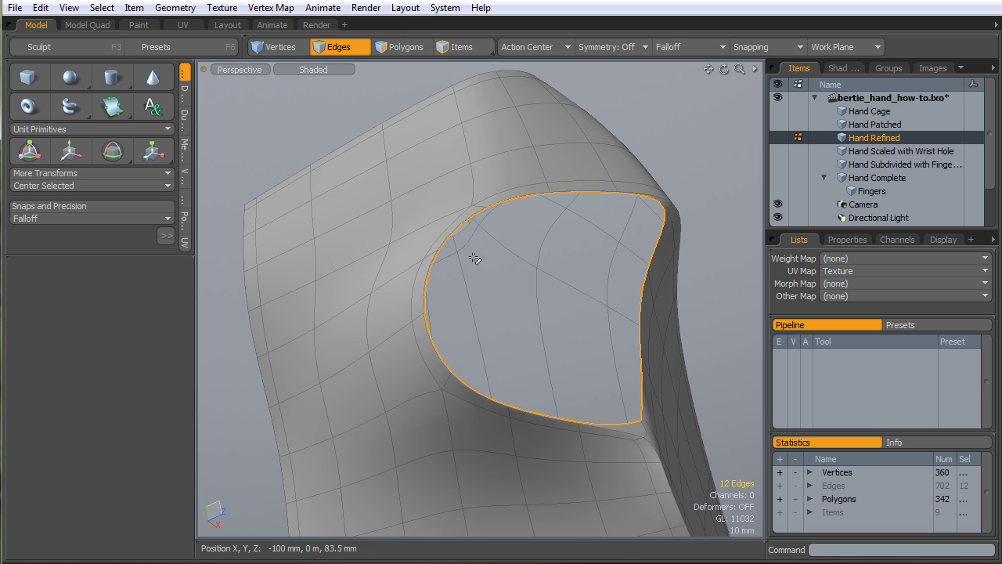
{"action": "left_click_drag", "start_coordinate": [496, 325], "coordinate": [558, 318], "text": "alt"}
{"action": "left_click_drag", "start_coordinate": [557, 317], "coordinate": [468, 320], "text": "ctrl+alt"}
Compare the Hand Scaled with Wrist Hole mesh with the Hand Subdivided and Hand Complete stages, including its thumb surface and wrist hole
{"action": "left_click", "coordinate": [866, 149]}
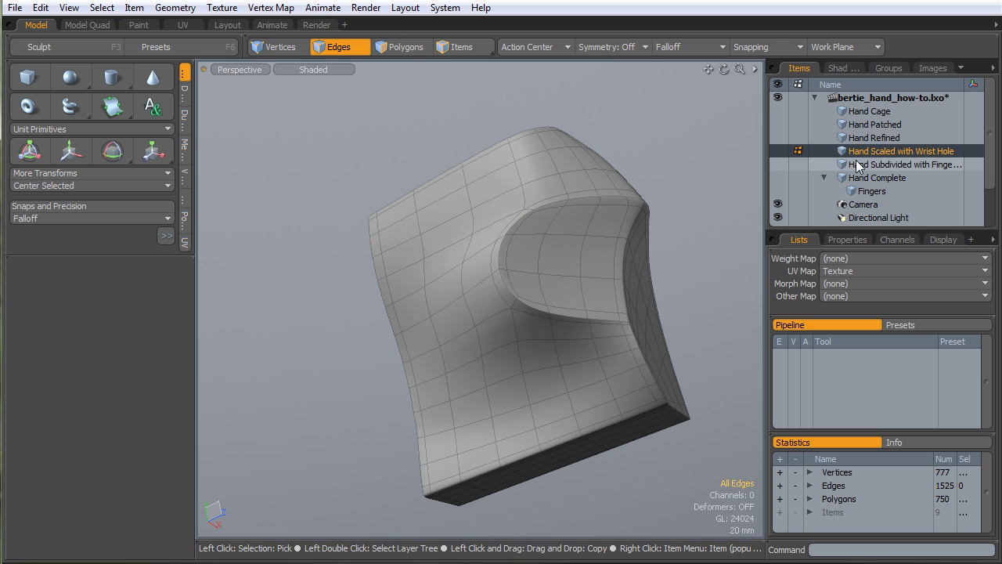
{"action": "left_click", "coordinate": [867, 165]}
{"action": "left_click", "coordinate": [868, 178]}
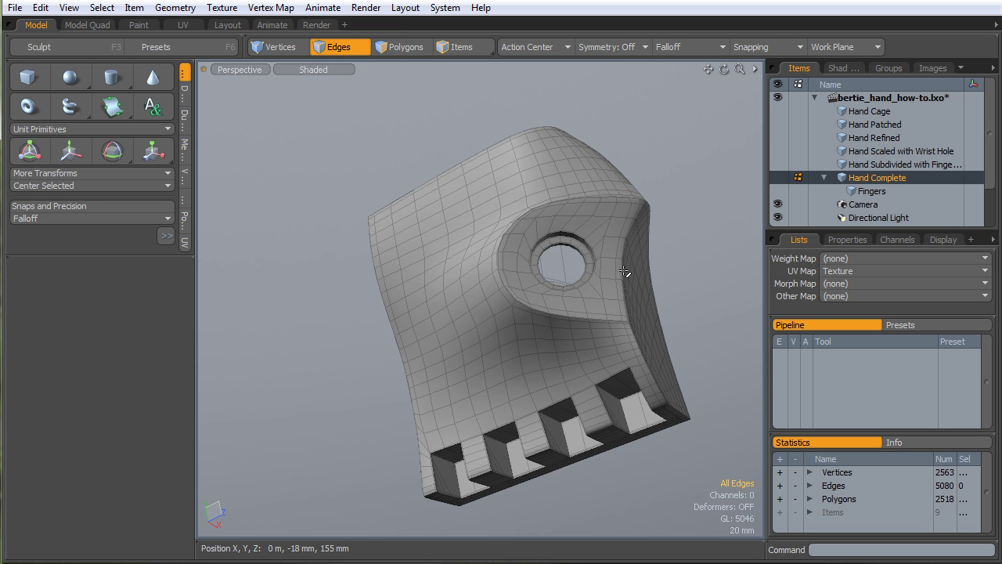
{"action": "left_click", "coordinate": [868, 152]}
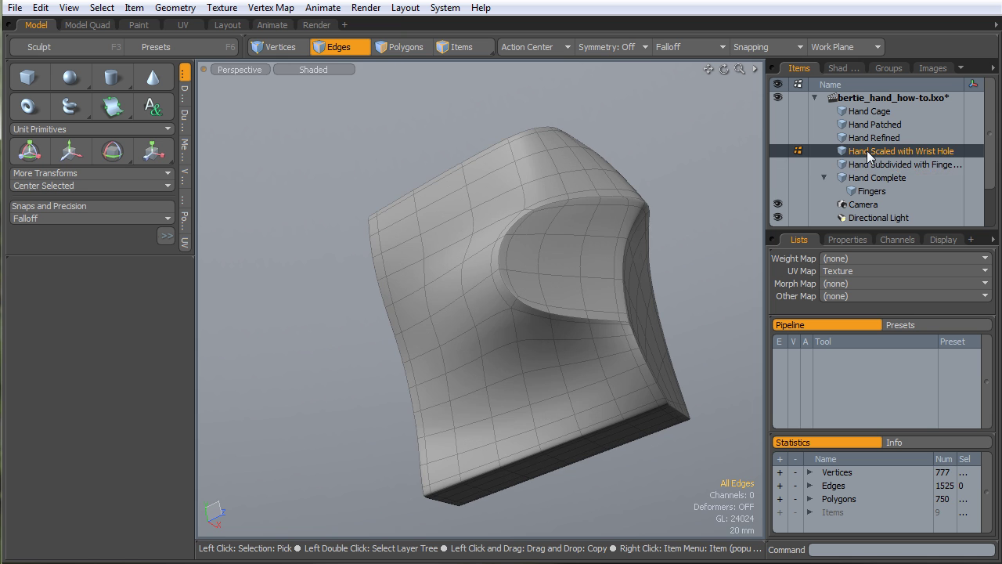
{"action": "left_click_drag", "start_coordinate": [686, 227], "coordinate": [510, 264], "text": "alt"}
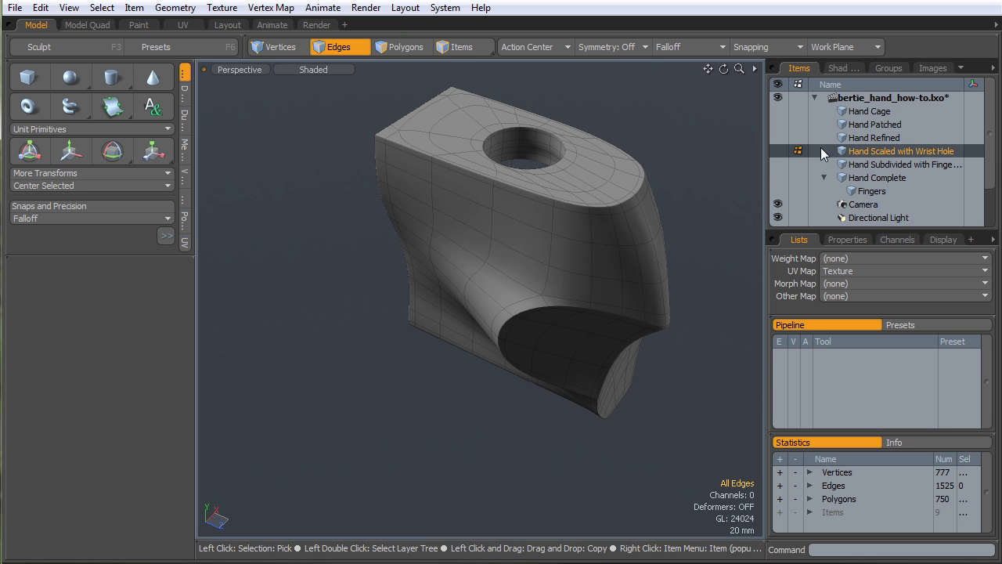
Examine the rounded finger slot and mesh density on the Hand Subdivided mesh, comparing it with Hand Scaled with Wrist Hole
{"action": "left_click", "coordinate": [879, 166]}
{"action": "left_click_drag", "start_coordinate": [577, 242], "coordinate": [648, 379], "text": "alt"}
{"action": "key", "text": "3"}
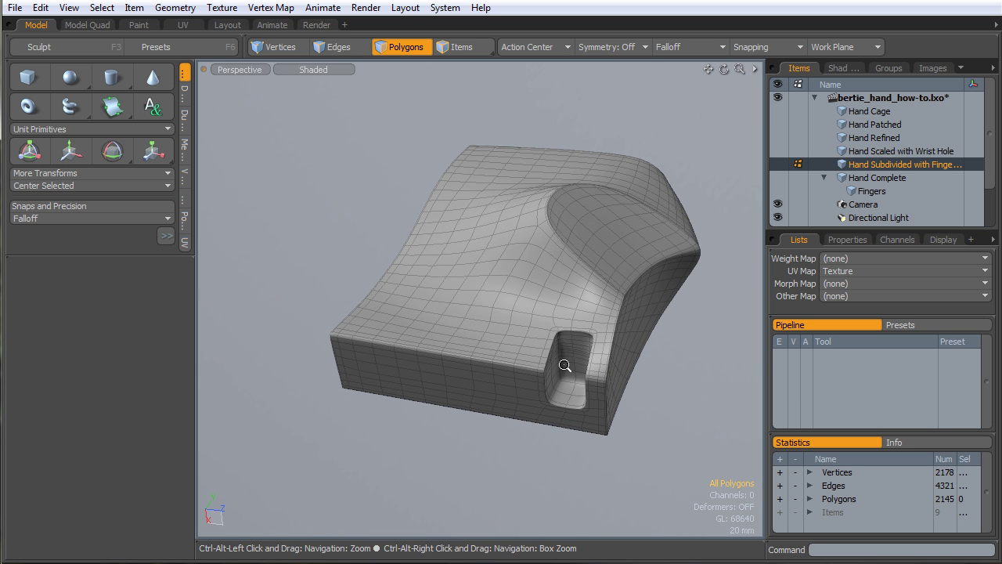
{"action": "left_click_drag", "start_coordinate": [564, 365], "coordinate": [631, 309], "text": "ctrl+alt"}
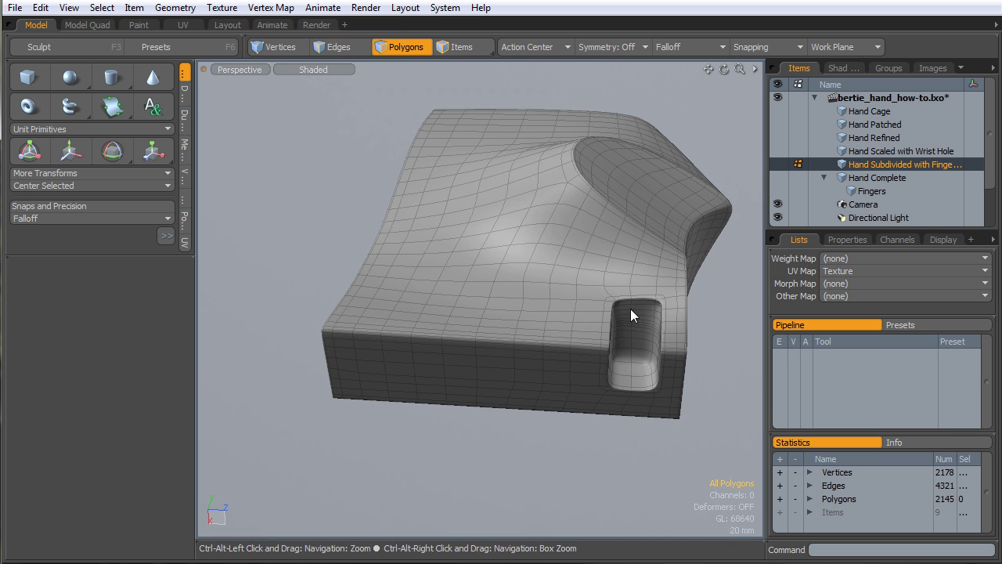
{"action": "left_click", "coordinate": [876, 149]}
{"action": "left_click", "coordinate": [876, 166]}
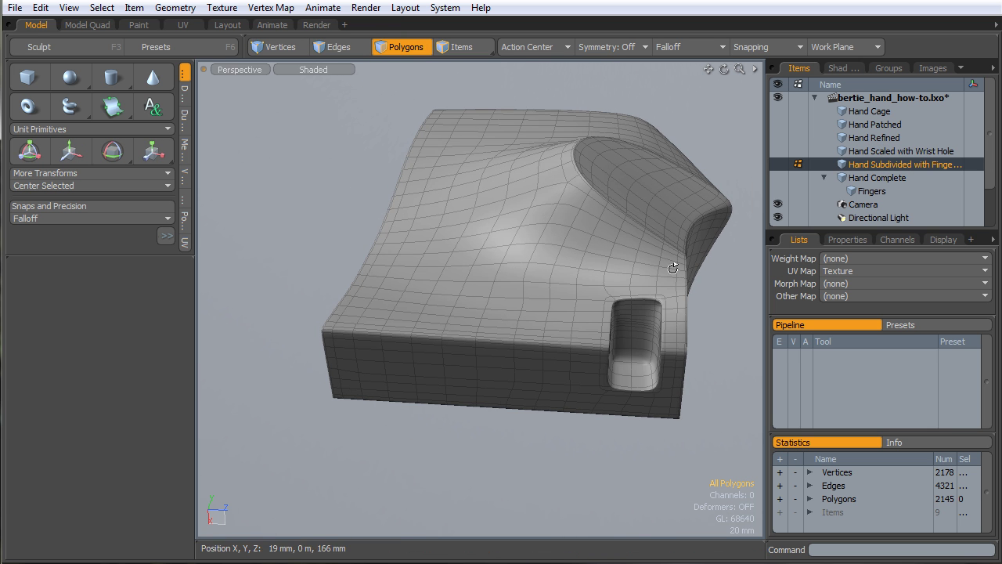
{"action": "left_click_drag", "start_coordinate": [647, 312], "coordinate": [496, 308], "text": "alt"}
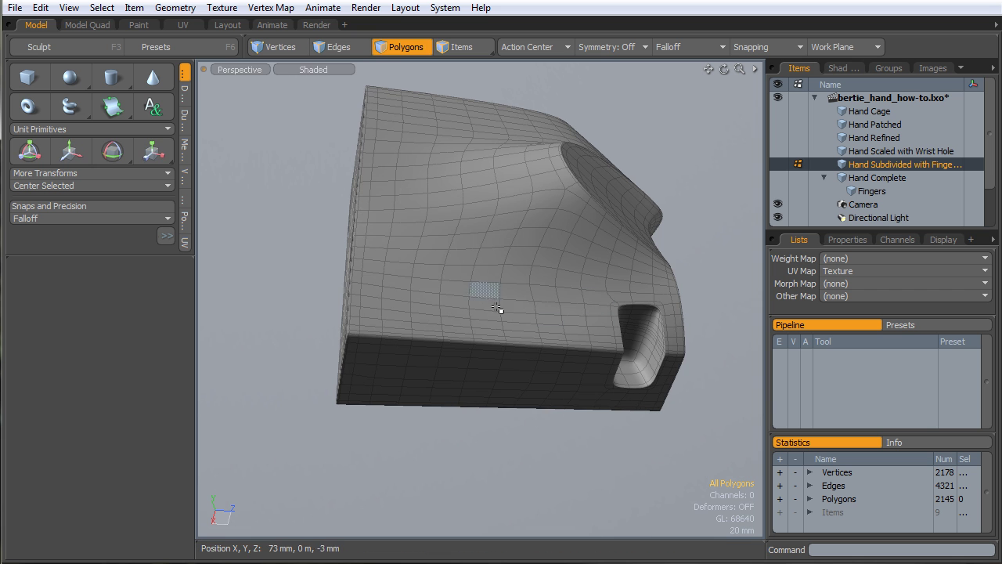
{"action": "left_click_drag", "start_coordinate": [643, 325], "coordinate": [593, 225], "text": "alt"}
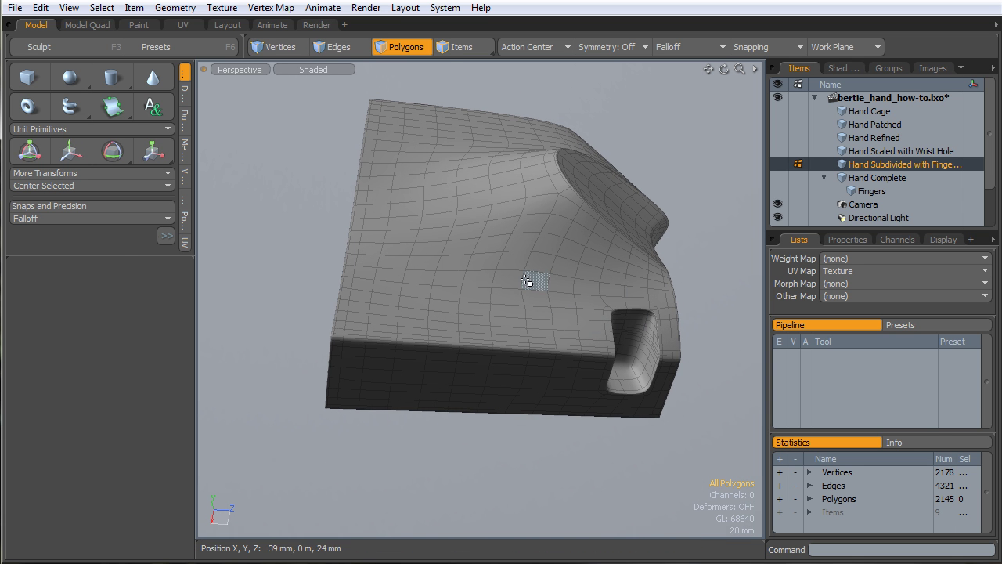
Apply SDS Subdivide to the Hand Scaled with Wrist Hole mesh
{"action": "left_click_drag", "start_coordinate": [112, 258], "coordinate": [119, 381]}
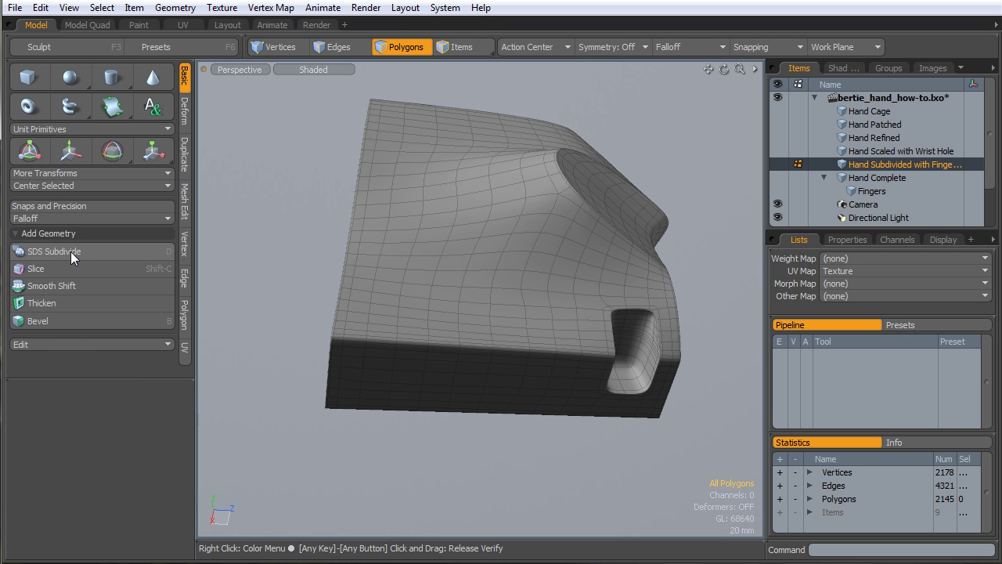
{"action": "left_click", "coordinate": [862, 151]}
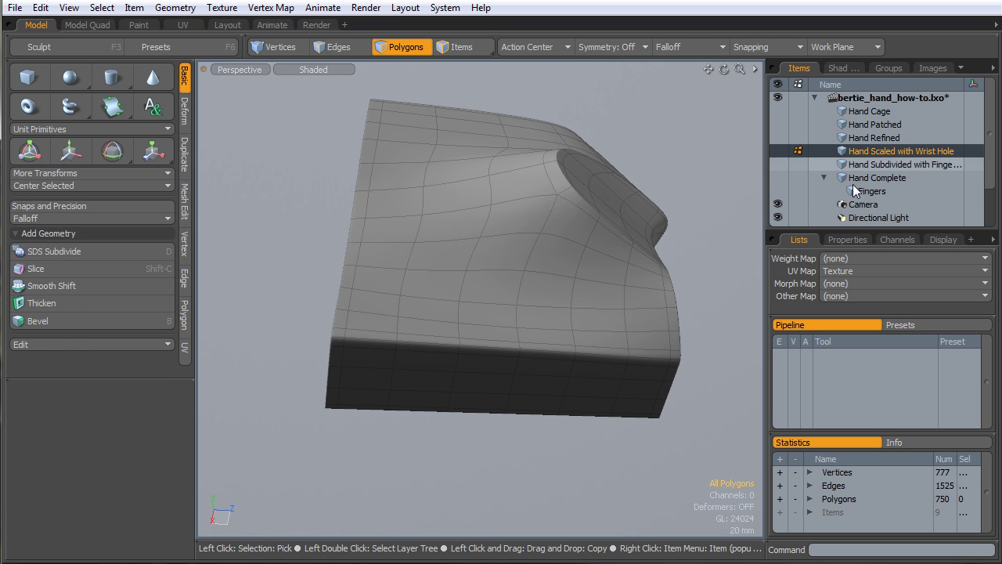
{"action": "left_click", "coordinate": [54, 251]}
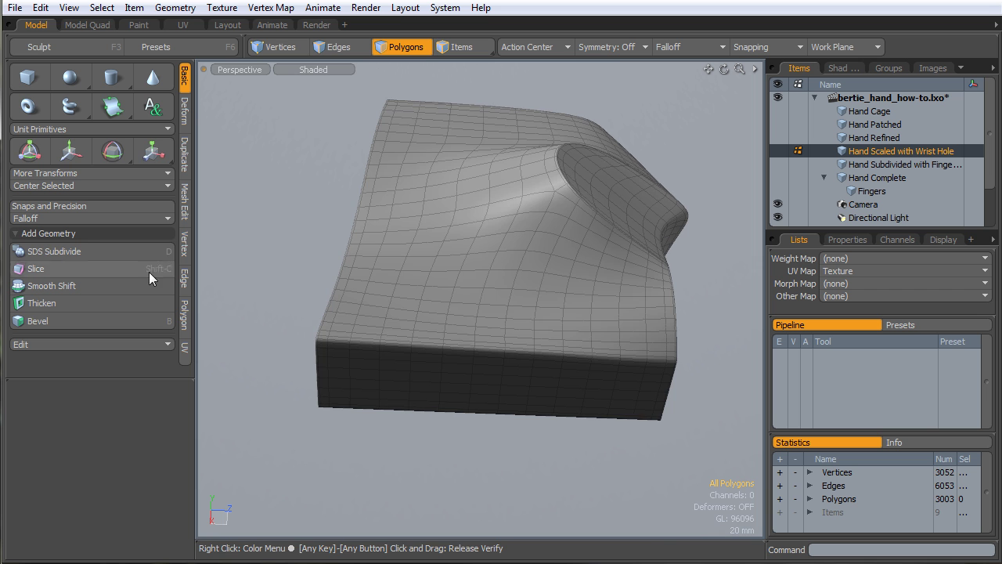
Select two 16-polygon blocks along the front edge of the hand to mark finger slots, and clear the selection
{"action": "left_click_drag", "start_coordinate": [509, 278], "coordinate": [558, 334], "text": "alt"}
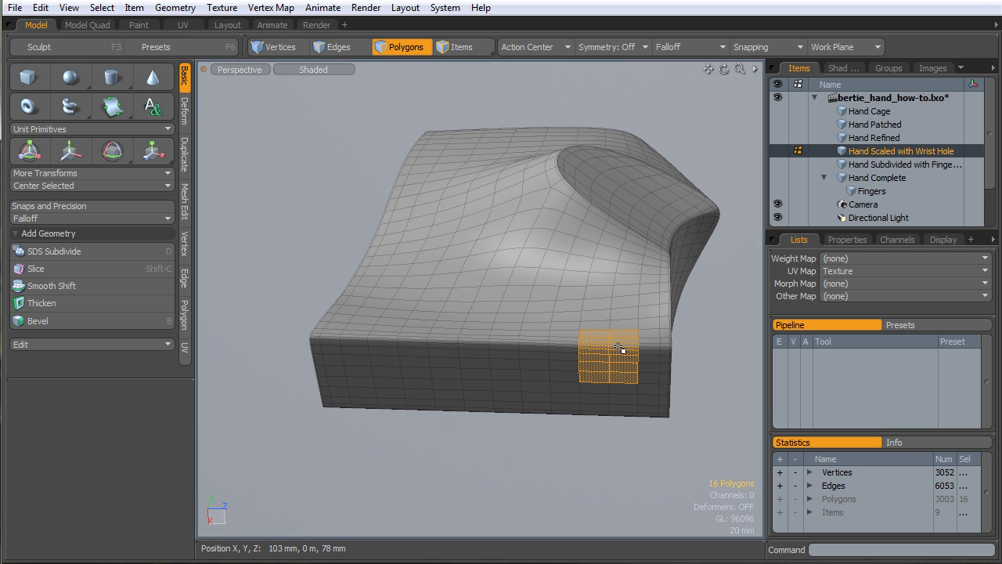
{"action": "left_click_drag", "start_coordinate": [618, 349], "coordinate": [631, 296], "text": "alt"}
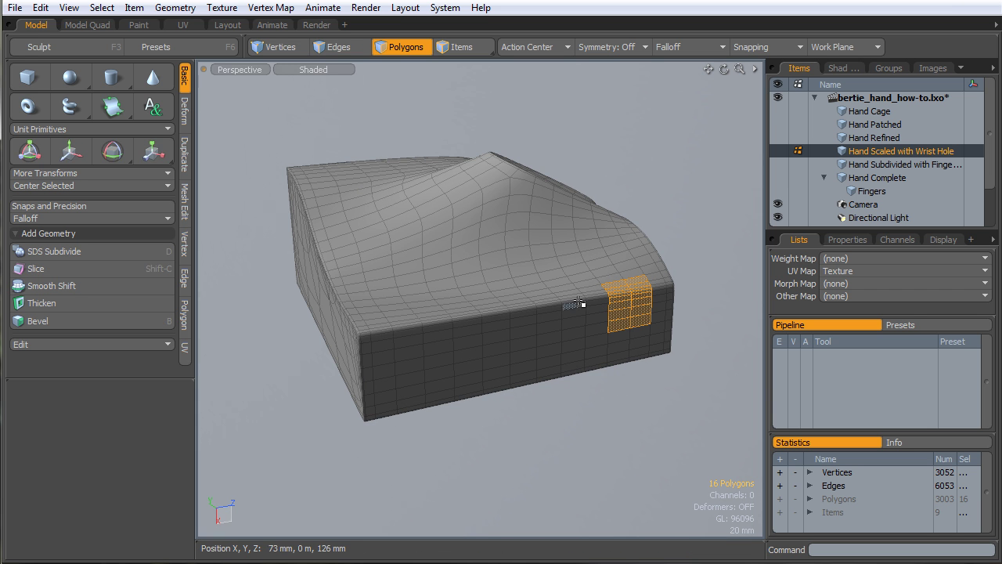
{"action": "key", "text": "ctrl"}
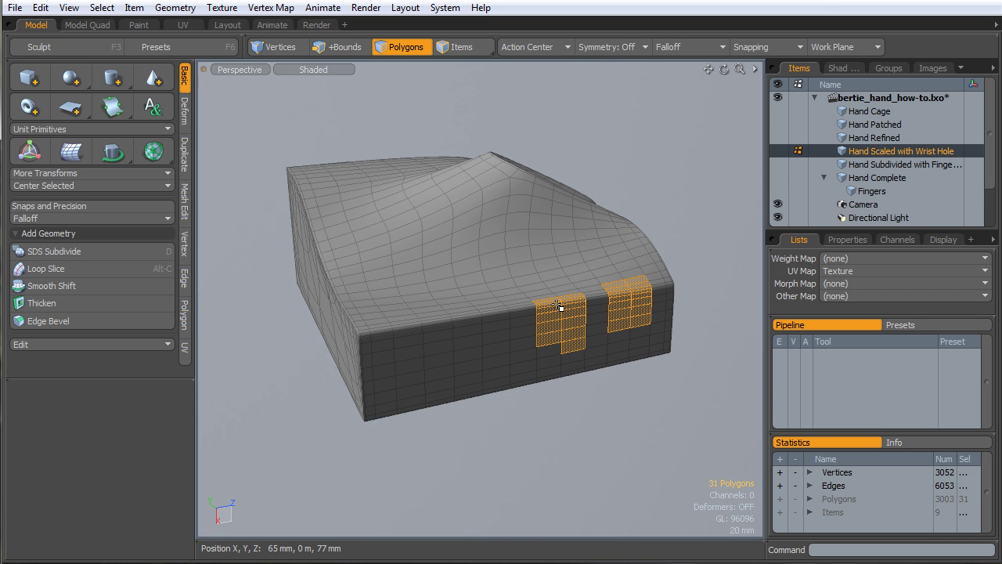
{"action": "left_click_drag", "start_coordinate": [572, 347], "coordinate": [629, 306], "text": "alt"}
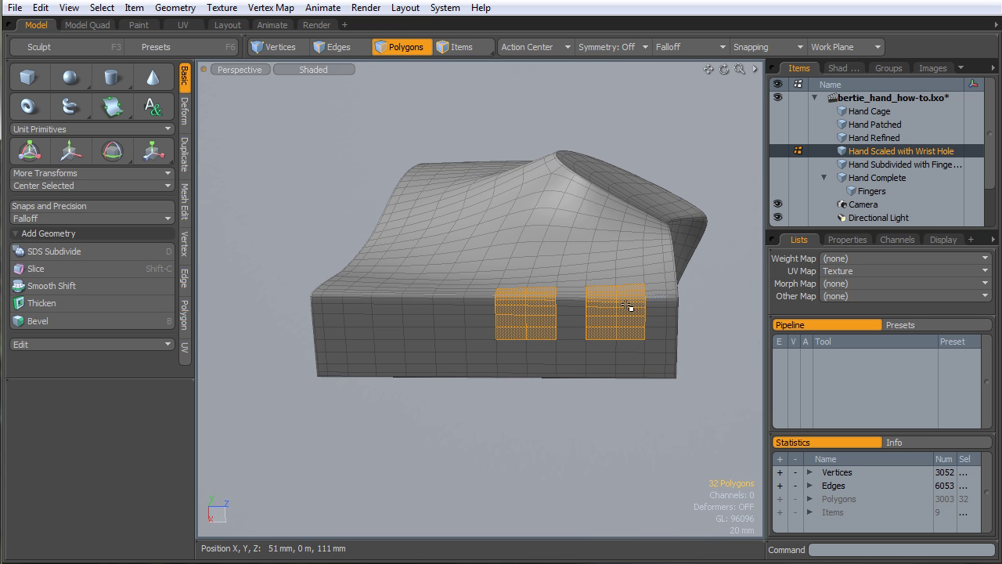
{"action": "left_click_drag", "start_coordinate": [562, 219], "coordinate": [585, 274], "text": "alt"}
{"action": "key", "text": "Escape"}
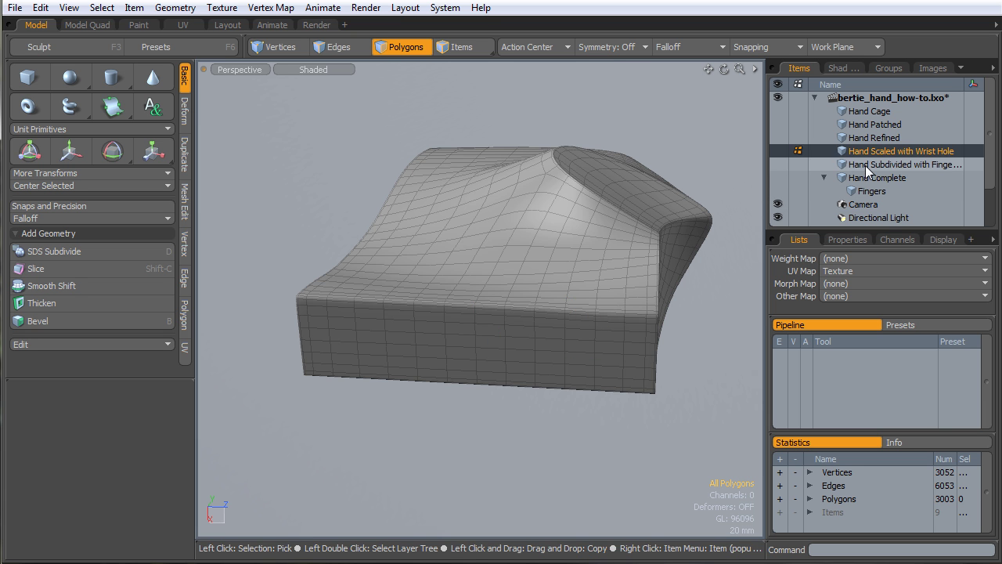
On the Hand Subdivided mesh, delete a two-polygon-wide block beside the existing finger slot and turn off subdivision smoothing
{"action": "left_click", "coordinate": [866, 166]}
{"action": "left_click_drag", "start_coordinate": [619, 308], "coordinate": [597, 328], "text": "alt"}
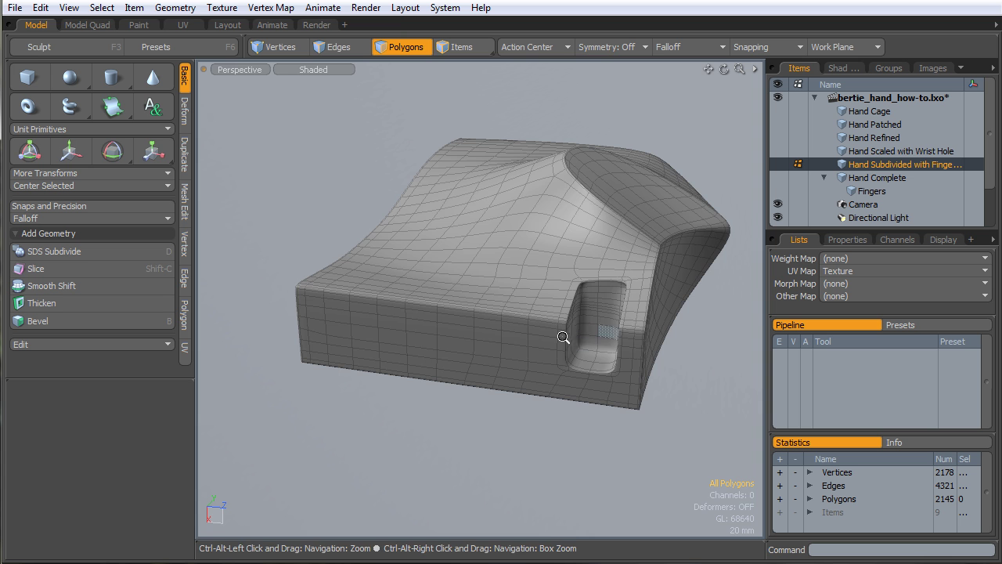
{"action": "left_click_drag", "start_coordinate": [563, 336], "coordinate": [528, 332], "text": "ctrl+alt"}
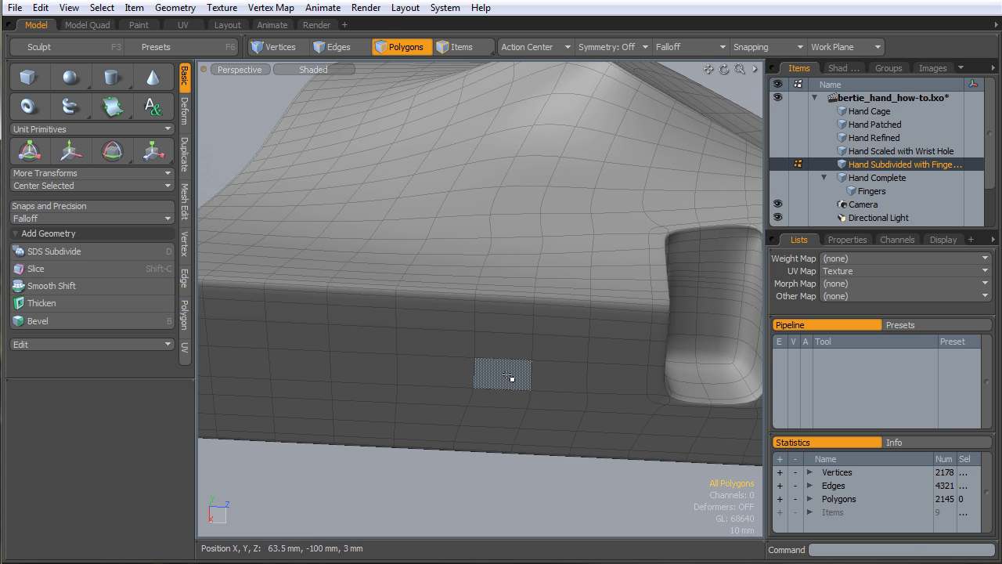
{"action": "mouse_move", "coordinate": [548, 275]}
{"action": "left_mouse_down", "text": "alt"}
{"action": "mouse_move", "coordinate": [497, 465]}
{"action": "mouse_move", "coordinate": [451, 382]}
{"action": "mouse_move", "coordinate": [498, 329]}
{"action": "left_mouse_up", "text": "alt"}
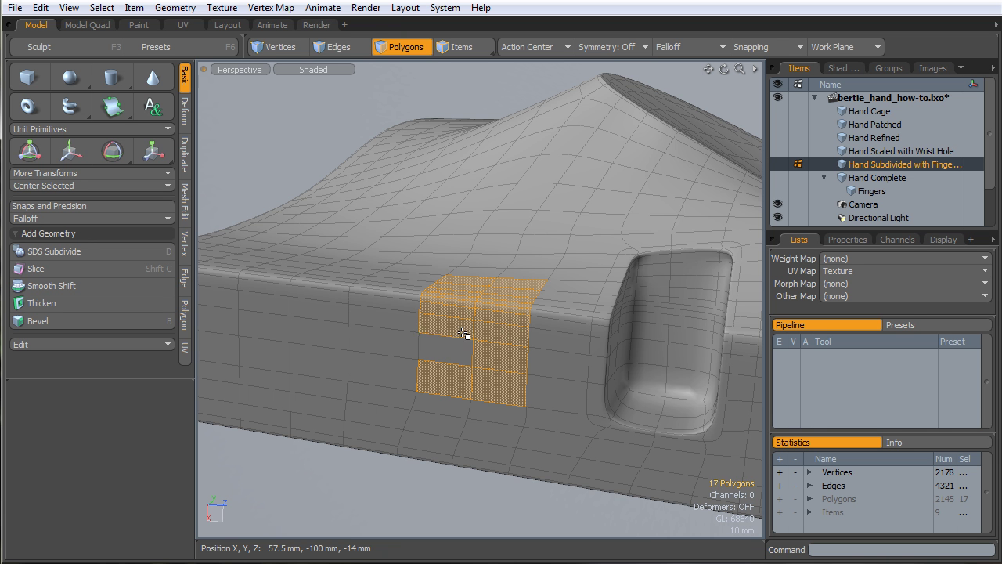
{"action": "left_click_drag", "start_coordinate": [463, 357], "coordinate": [473, 368], "text": "alt"}
{"action": "left_click_drag", "start_coordinate": [404, 343], "coordinate": [497, 306], "text": "alt"}
{"action": "left_click_drag", "start_coordinate": [506, 268], "coordinate": [545, 258], "text": "shift"}
{"action": "mouse_move", "coordinate": [508, 313]}
{"action": "left_mouse_down", "text": "alt"}
{"action": "mouse_move", "coordinate": [501, 323]}
{"action": "mouse_move", "coordinate": [477, 297]}
{"action": "left_mouse_up", "text": "alt"}
{"action": "key", "text": "Delete"}
{"action": "key", "text": "Tab"}
Select the two border edges along the lower side of the new hole
{"action": "left_click_drag", "start_coordinate": [556, 284], "coordinate": [563, 325], "text": "alt"}
{"action": "left_click_drag", "start_coordinate": [564, 325], "coordinate": [445, 282], "text": "alt+shift"}
{"action": "key", "text": "space"}
{"action": "key", "text": "space"}
{"action": "left_click_drag", "start_coordinate": [501, 263], "coordinate": [405, 452], "text": "ctrl+alt"}
{"action": "left_click", "coordinate": [438, 485]}
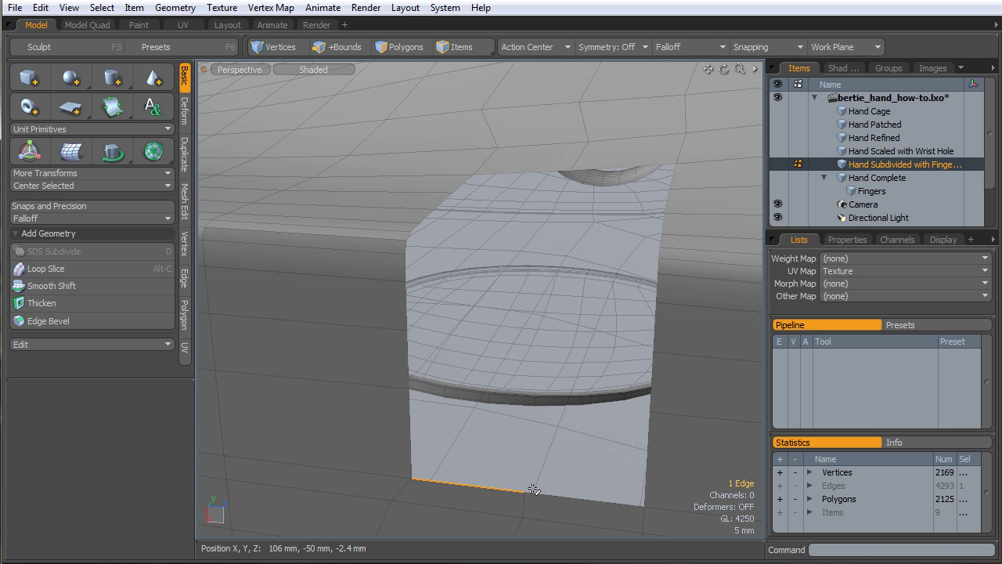
{"action": "left_click_drag", "start_coordinate": [570, 496], "coordinate": [454, 339], "text": "alt"}
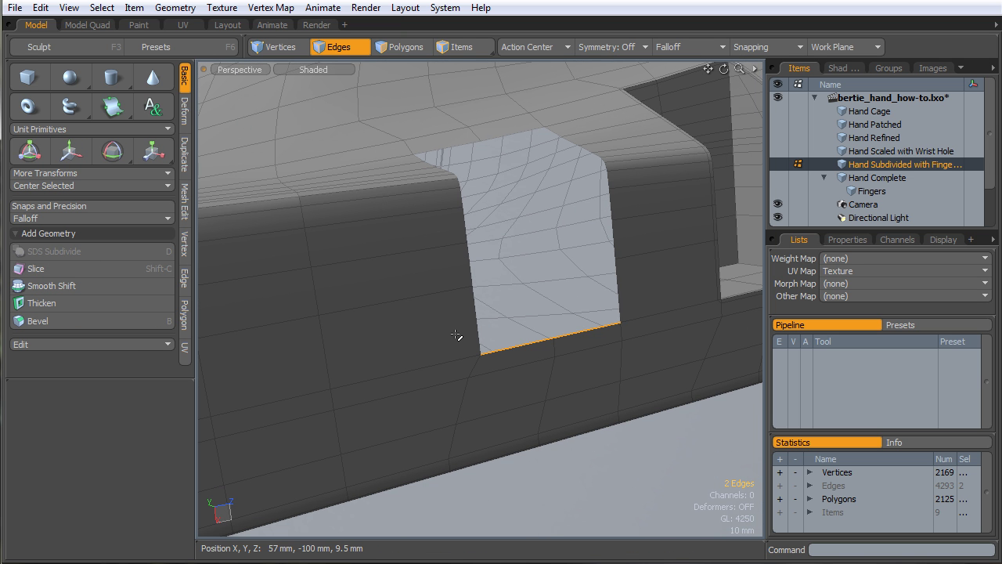
Extend the two selected edges inward with Edge Extend to form the slot's floor
{"action": "key", "text": "shift+x"}
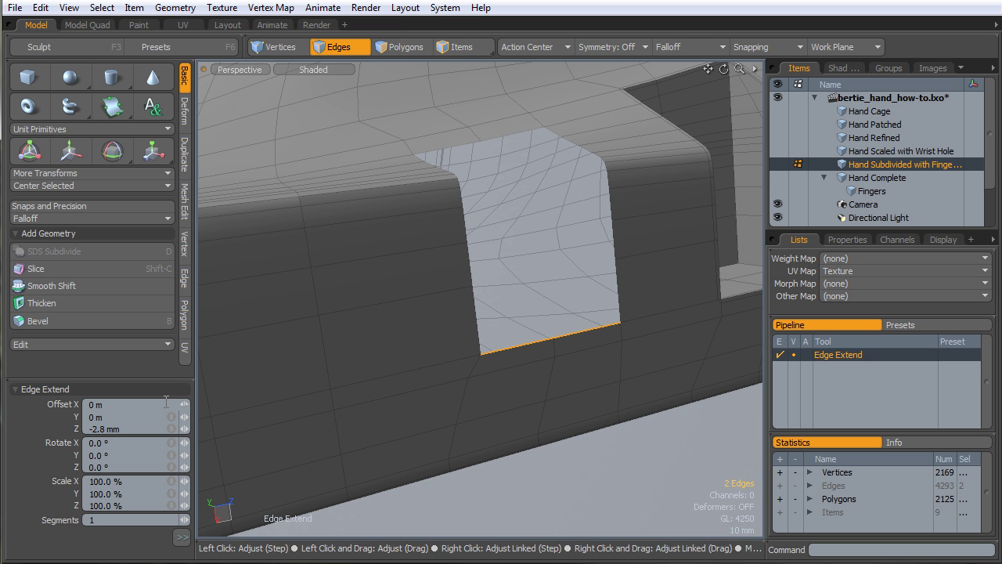
{"action": "left_click_drag", "start_coordinate": [159, 379], "coordinate": [159, 267]}
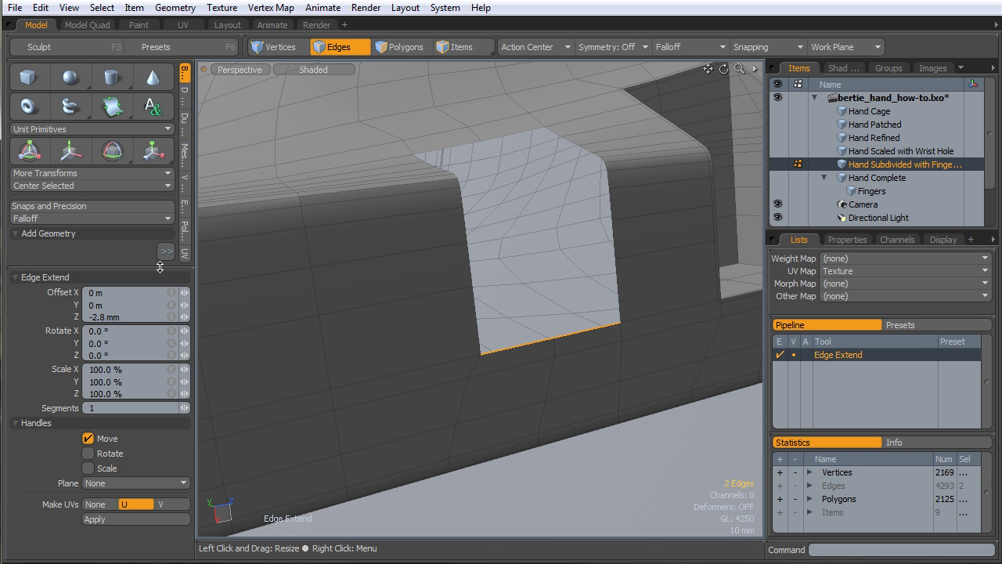
{"action": "left_click", "coordinate": [381, 303]}
{"action": "left_click_drag", "start_coordinate": [535, 242], "coordinate": [544, 348], "text": "alt"}
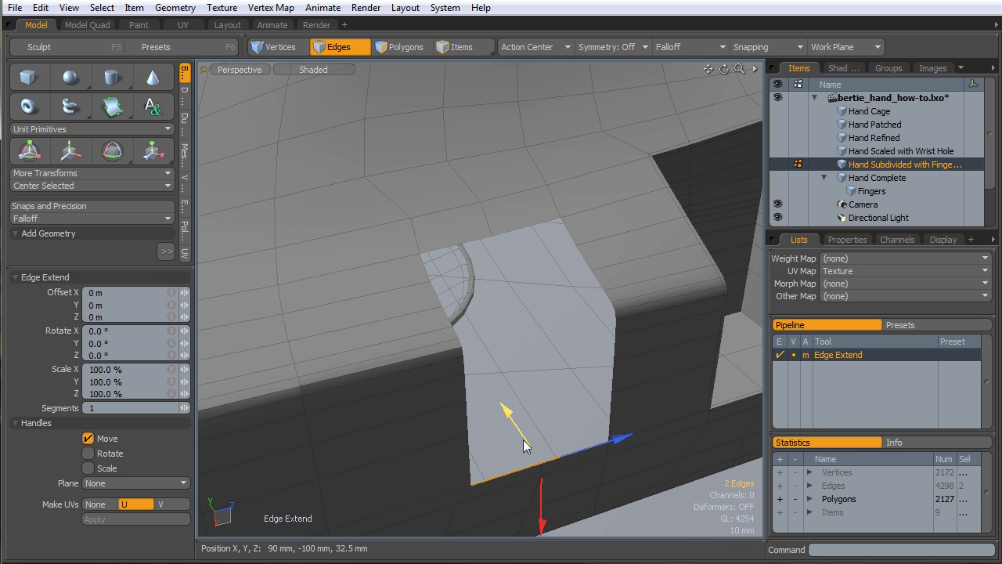
{"action": "left_click_drag", "start_coordinate": [517, 427], "coordinate": [446, 317]}
{"action": "left_click_drag", "start_coordinate": [533, 325], "coordinate": [510, 325], "text": "alt"}
Extend the floor's inner edges upward to form the slot's back wall, and drop the Edge Extend tool
{"action": "left_click", "coordinate": [492, 373], "text": "shift"}
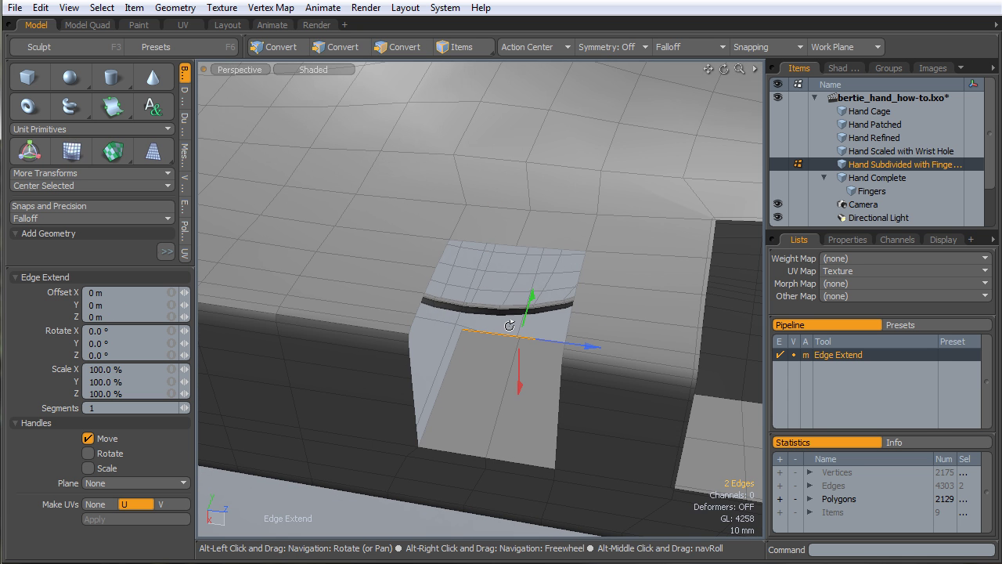
{"action": "left_click_drag", "start_coordinate": [521, 364], "coordinate": [521, 311]}
{"action": "left_click_drag", "start_coordinate": [511, 415], "coordinate": [470, 354], "text": "alt"}
{"action": "key", "text": "space"}
Join the three upper vertices of the back wall to the matching vertices on the hole's rim
{"action": "key", "text": "space"}
{"action": "key", "text": "space"}
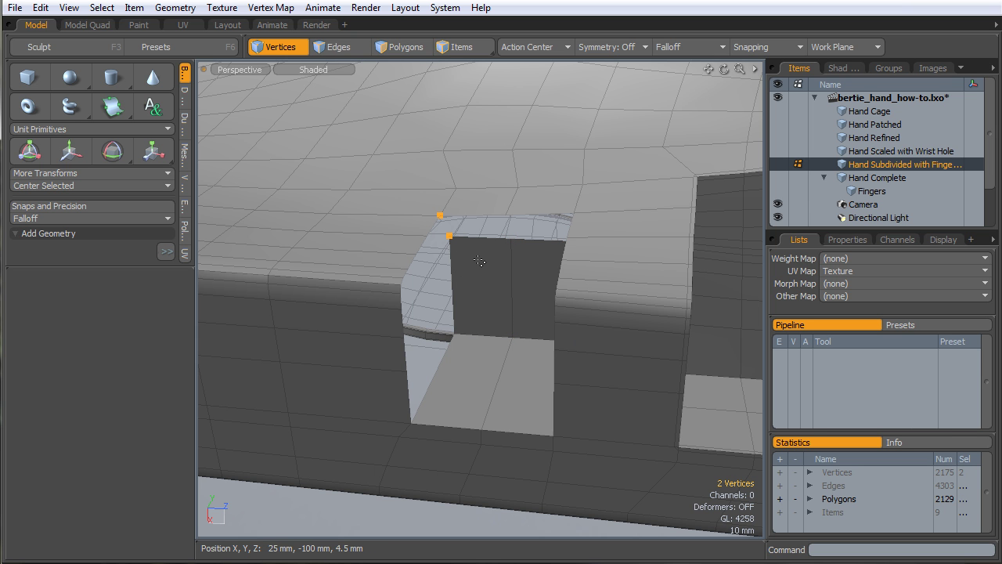
{"action": "key", "text": "ctrl+w"}
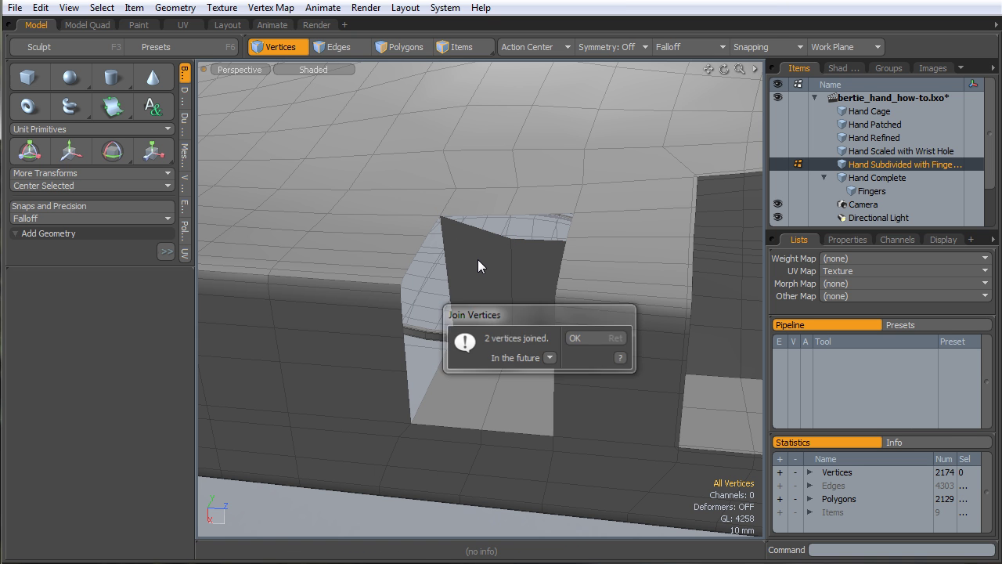
{"action": "key", "text": "Return"}
{"action": "left_click", "coordinate": [511, 238]}
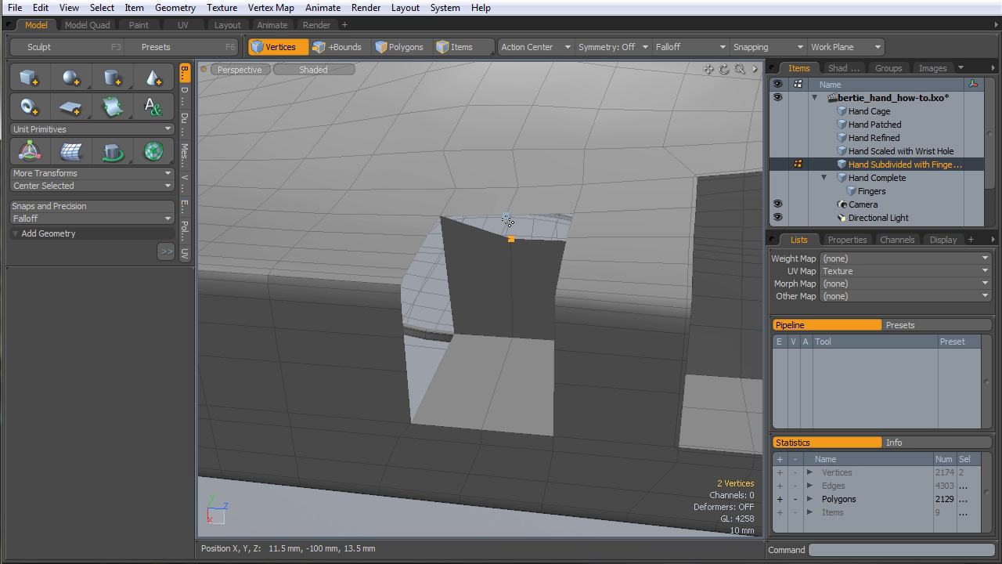
{"action": "key", "text": "ctrl+w"}
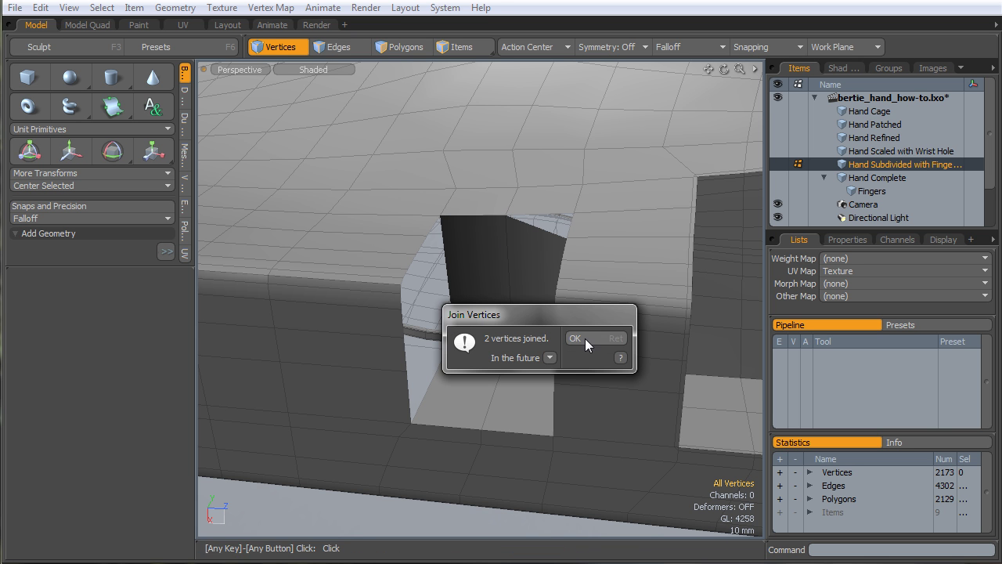
{"action": "left_click", "coordinate": [585, 339]}
{"action": "left_click_drag", "start_coordinate": [473, 415], "coordinate": [576, 399], "text": "alt"}
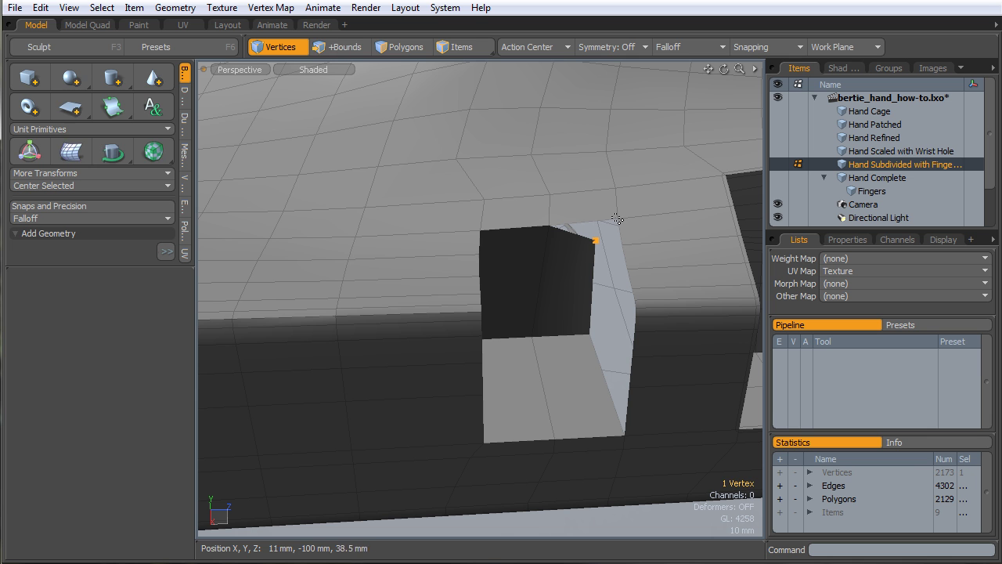
{"action": "key", "text": "ctrl+w"}
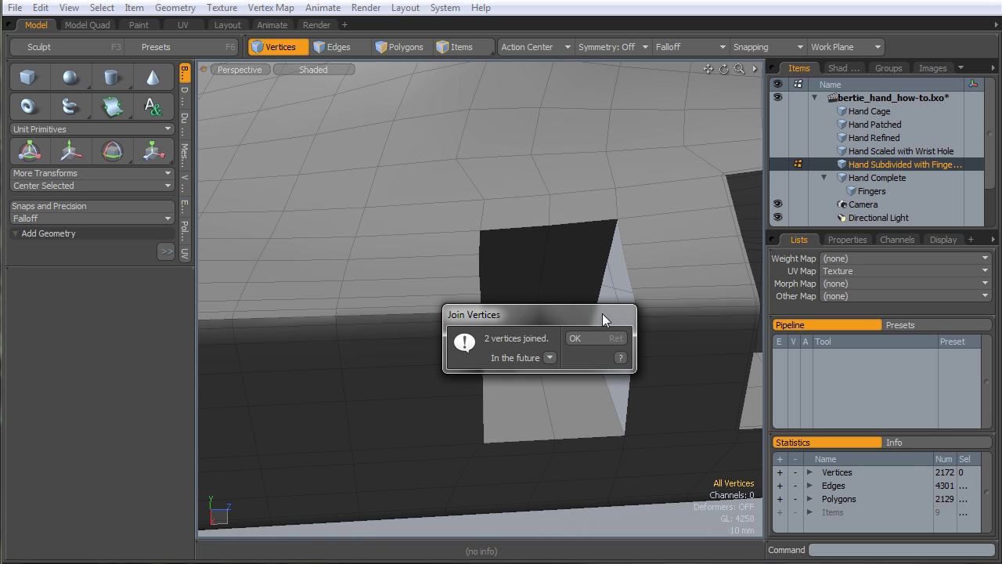
{"action": "left_click", "coordinate": [583, 338]}
Fill the two open side walls of the new slot with polygons
{"action": "left_click_drag", "start_coordinate": [584, 338], "coordinate": [392, 365], "text": "alt"}
{"action": "key", "text": "space"}
{"action": "key", "text": "space"}
{"action": "key", "text": "p"}
{"action": "key", "text": "p"}
Cut an edge from rim to rim with Edge Slice, running down both side walls and across the slot's floor
{"action": "mouse_move", "coordinate": [457, 329]}
{"action": "left_mouse_down", "text": "alt"}
{"action": "mouse_move", "coordinate": [496, 130]}
{"action": "mouse_move", "coordinate": [573, 290]}
{"action": "mouse_move", "coordinate": [337, 173]}
{"action": "mouse_move", "coordinate": [412, 265]}
{"action": "mouse_move", "coordinate": [423, 334]}
{"action": "mouse_move", "coordinate": [453, 289]}
{"action": "mouse_move", "coordinate": [443, 321]}
{"action": "left_mouse_up", "text": "alt"}
{"action": "left_click_drag", "start_coordinate": [407, 280], "coordinate": [417, 266], "text": "ctrl+alt"}
{"action": "left_click_drag", "start_coordinate": [405, 307], "coordinate": [430, 301], "text": "alt"}
{"action": "key", "text": "c"}
{"action": "left_click_drag", "start_coordinate": [431, 301], "coordinate": [358, 365], "text": "ctrl+alt"}
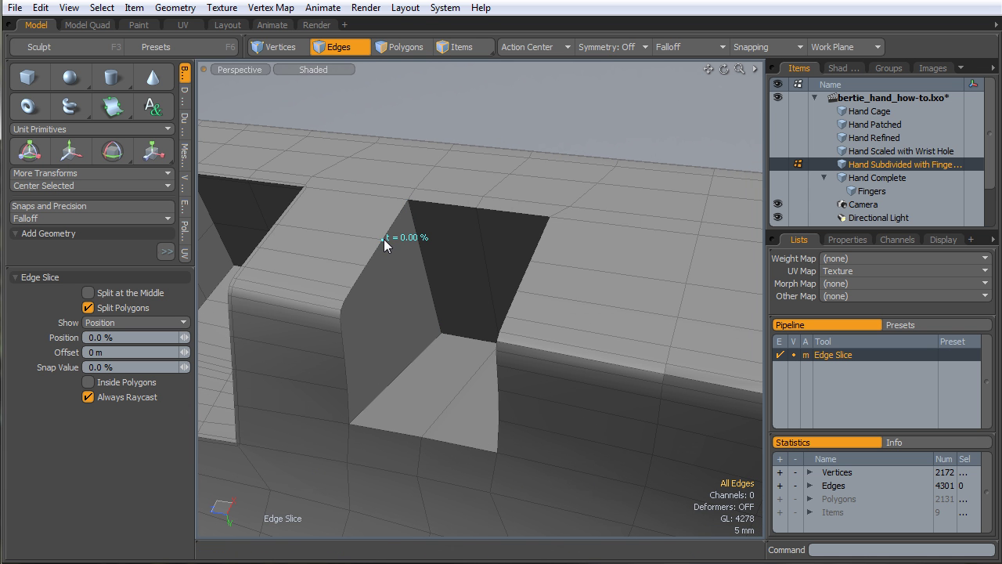
{"action": "left_click_drag", "start_coordinate": [394, 322], "coordinate": [425, 363], "text": "alt"}
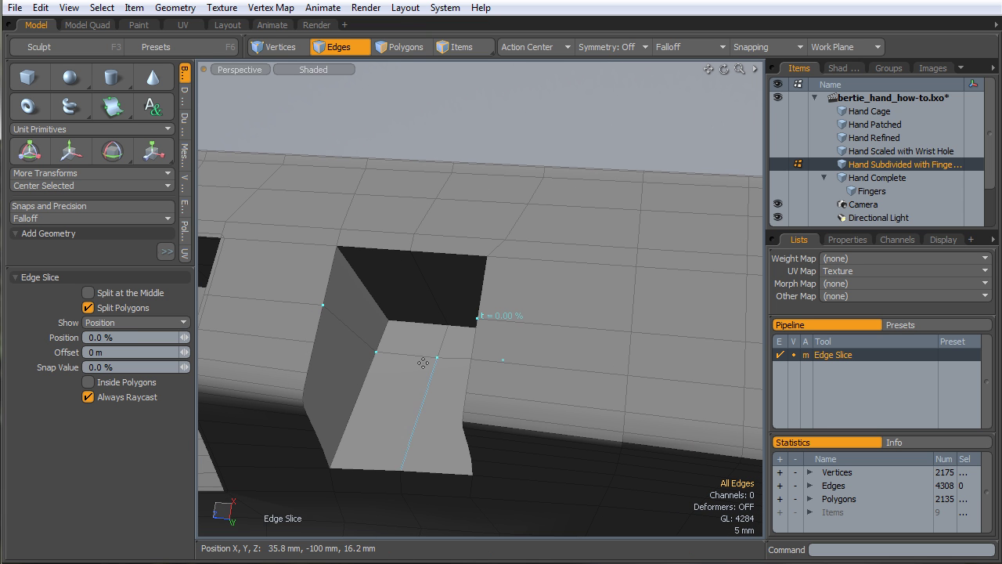
{"action": "key", "text": "space"}
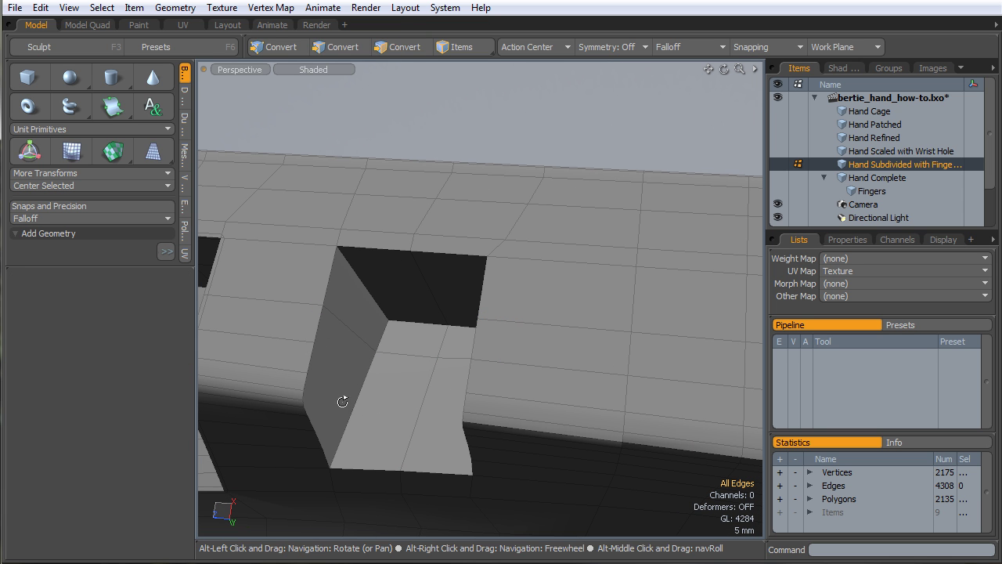
Compare the finished corner slot's edges with the new slot, selecting the edge loop around its rim and clearing the selection
{"action": "left_click_drag", "start_coordinate": [342, 402], "coordinate": [310, 309], "text": "alt"}
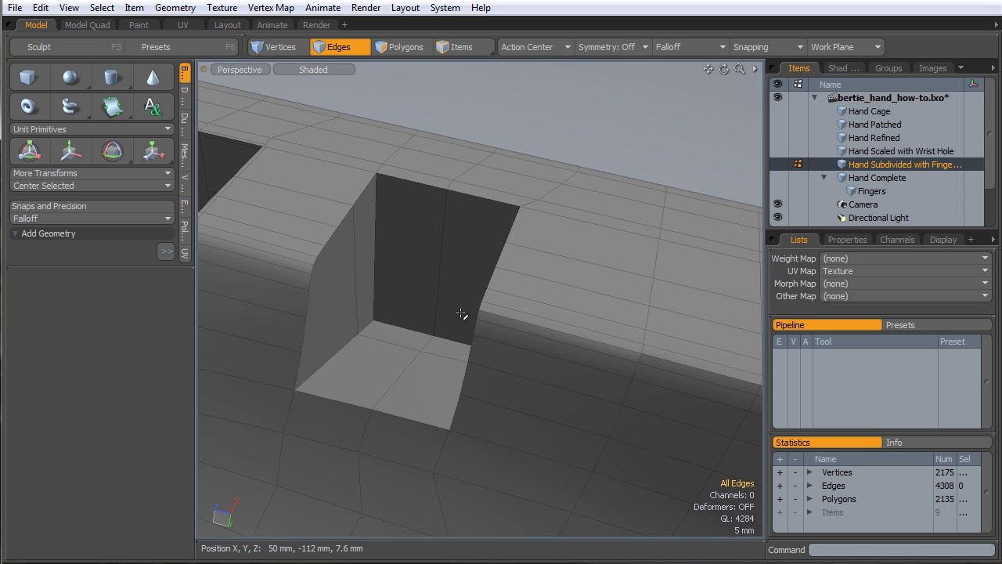
{"action": "left_click_drag", "start_coordinate": [441, 304], "coordinate": [353, 317], "text": "ctrl+alt"}
{"action": "left_click_drag", "start_coordinate": [353, 317], "coordinate": [539, 347], "text": "alt+shift"}
{"action": "left_click_drag", "start_coordinate": [488, 324], "coordinate": [418, 246], "text": "alt"}
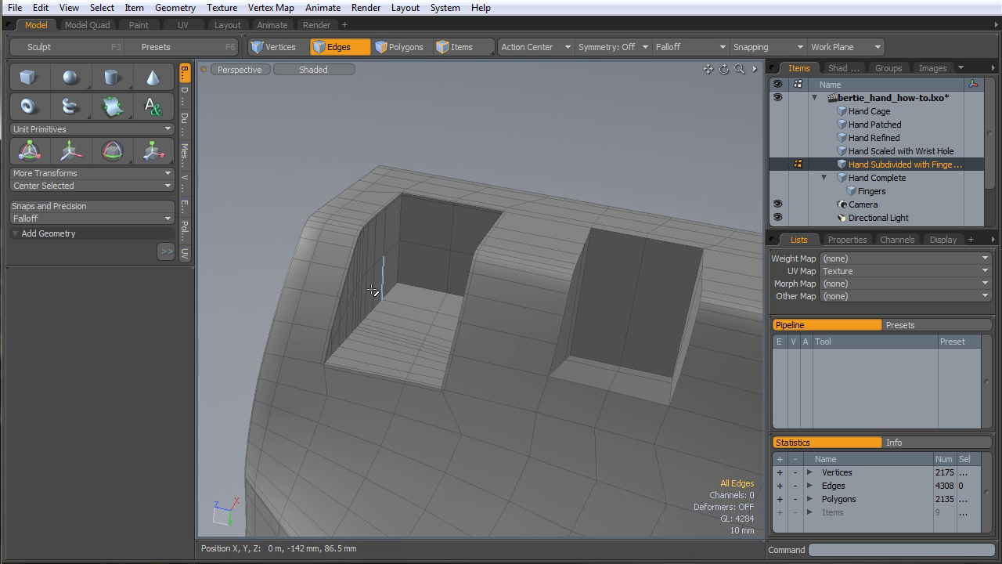
{"action": "left_click_drag", "start_coordinate": [372, 290], "coordinate": [448, 337], "text": "alt"}
{"action": "left_click_drag", "start_coordinate": [448, 337], "coordinate": [506, 369], "text": "alt"}
{"action": "left_click_drag", "start_coordinate": [548, 259], "coordinate": [546, 223], "text": "ctrl+alt"}
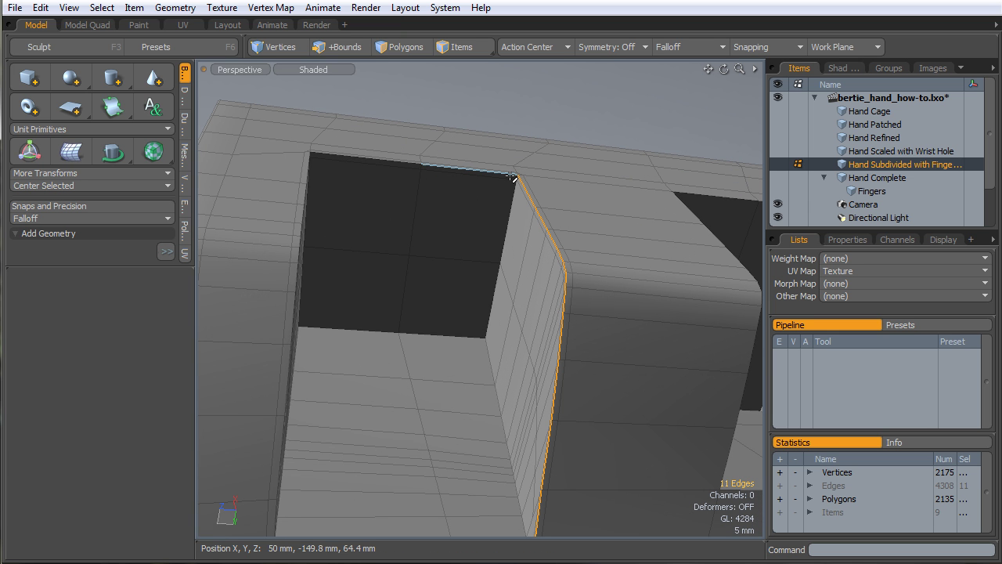
{"action": "left_click_drag", "start_coordinate": [513, 179], "coordinate": [457, 278], "text": "alt"}
{"action": "left_click_drag", "start_coordinate": [300, 322], "coordinate": [200, 373], "text": "ctrl+alt"}
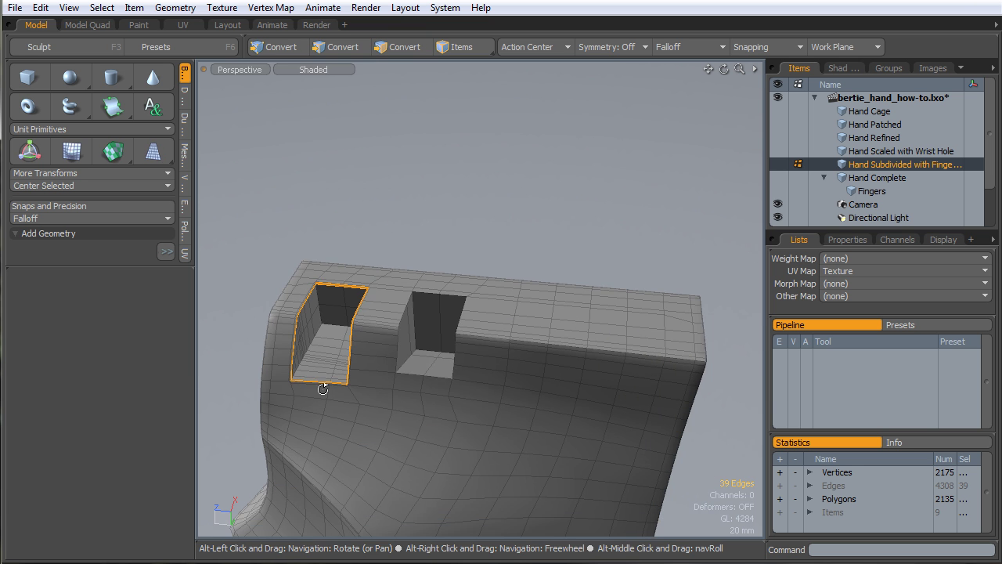
{"action": "left_click_drag", "start_coordinate": [329, 417], "coordinate": [432, 253], "text": "alt"}
{"action": "left_click_drag", "start_coordinate": [398, 288], "coordinate": [439, 276], "text": "alt"}
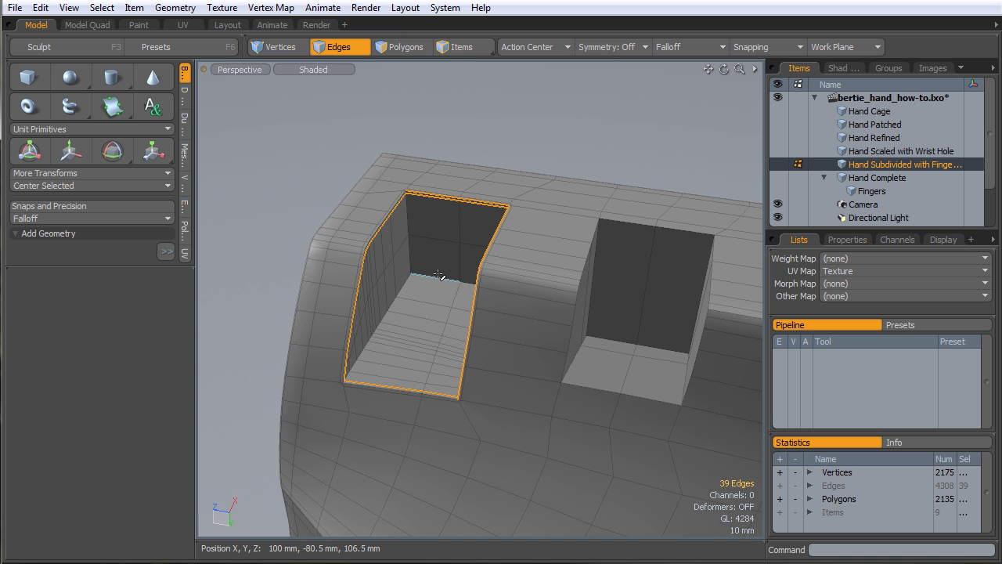
{"action": "left_click", "coordinate": [462, 134]}
Turn subdivision smoothing back on and compare the new slot's shape with the finished corner slot
{"action": "key", "text": "Tab"}
{"action": "left_click_drag", "start_coordinate": [511, 308], "coordinate": [557, 304], "text": "alt"}
{"action": "left_click_drag", "start_coordinate": [413, 278], "coordinate": [452, 314], "text": "alt"}
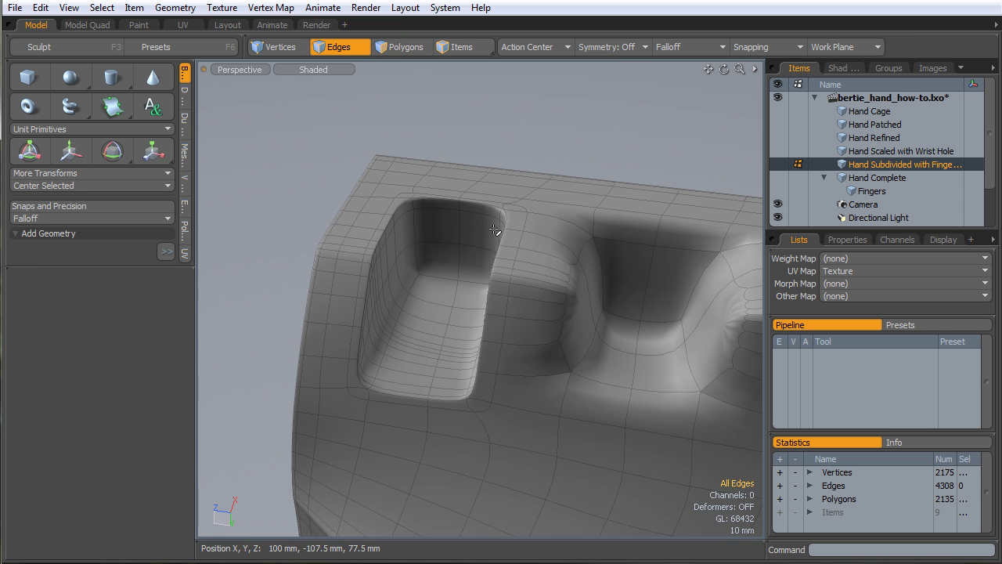
{"action": "left_click_drag", "start_coordinate": [532, 318], "coordinate": [509, 302], "text": "alt"}
{"action": "left_click_drag", "start_coordinate": [509, 301], "coordinate": [492, 326], "text": "ctrl+alt"}
{"action": "left_click_drag", "start_coordinate": [491, 327], "coordinate": [479, 299], "text": "alt+shift"}
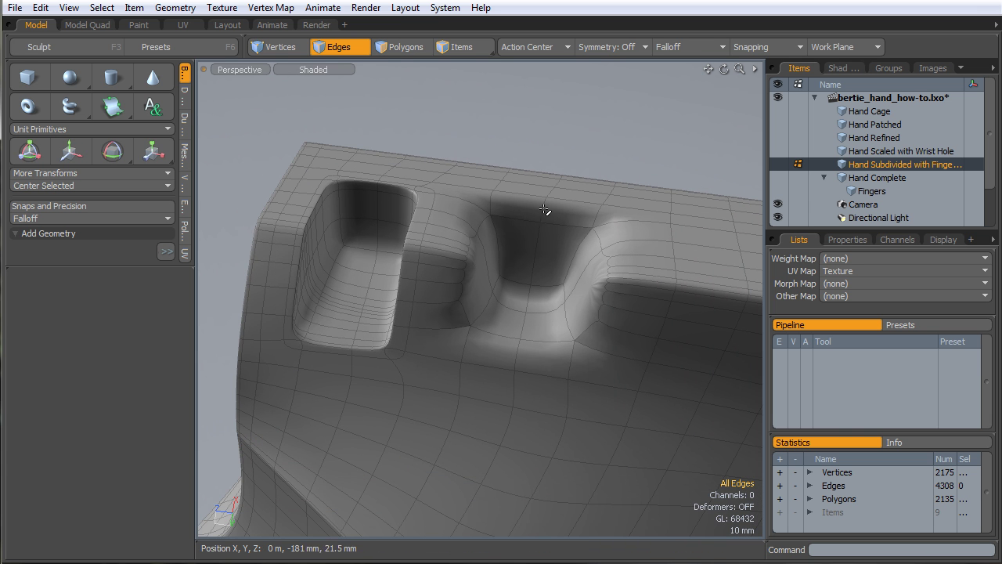
{"action": "left_click_drag", "start_coordinate": [534, 252], "coordinate": [464, 214], "text": "ctrl+alt"}
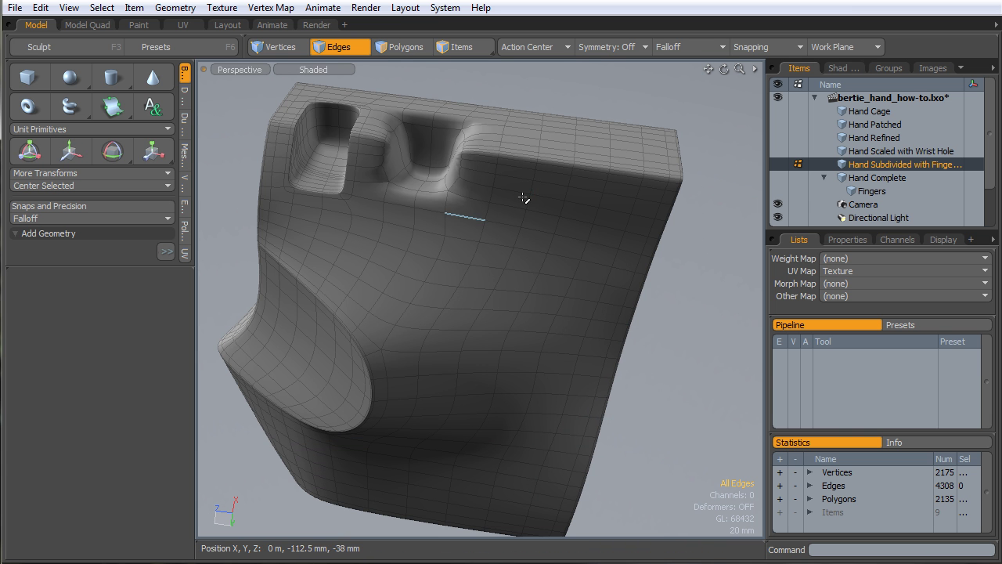